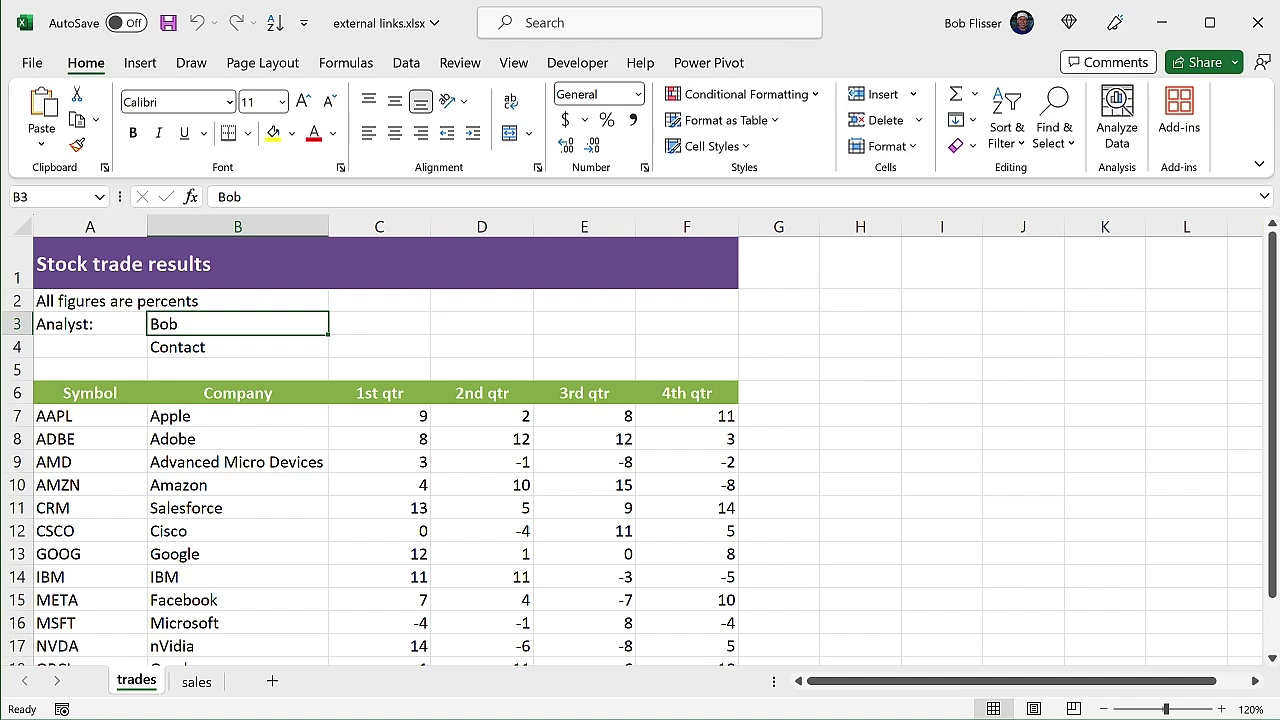
{"action": "left_click", "coordinate": [108, 418]}
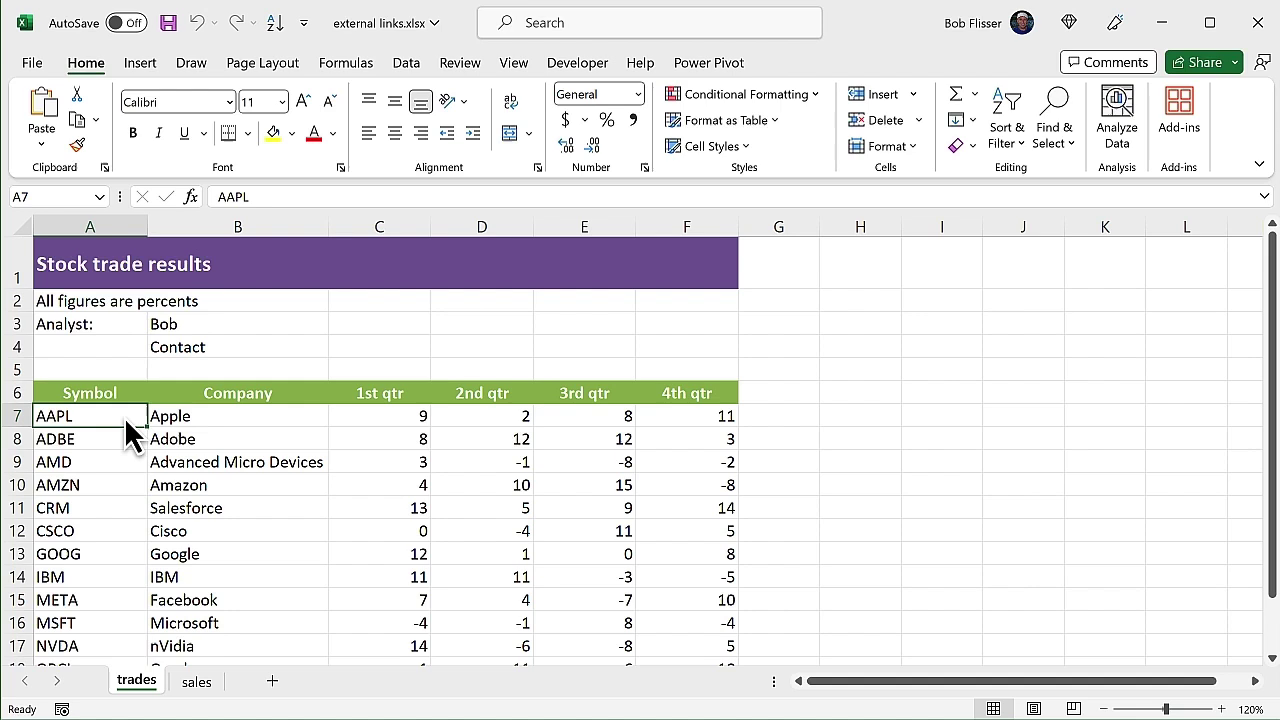
{"action": "type", "text": "="}
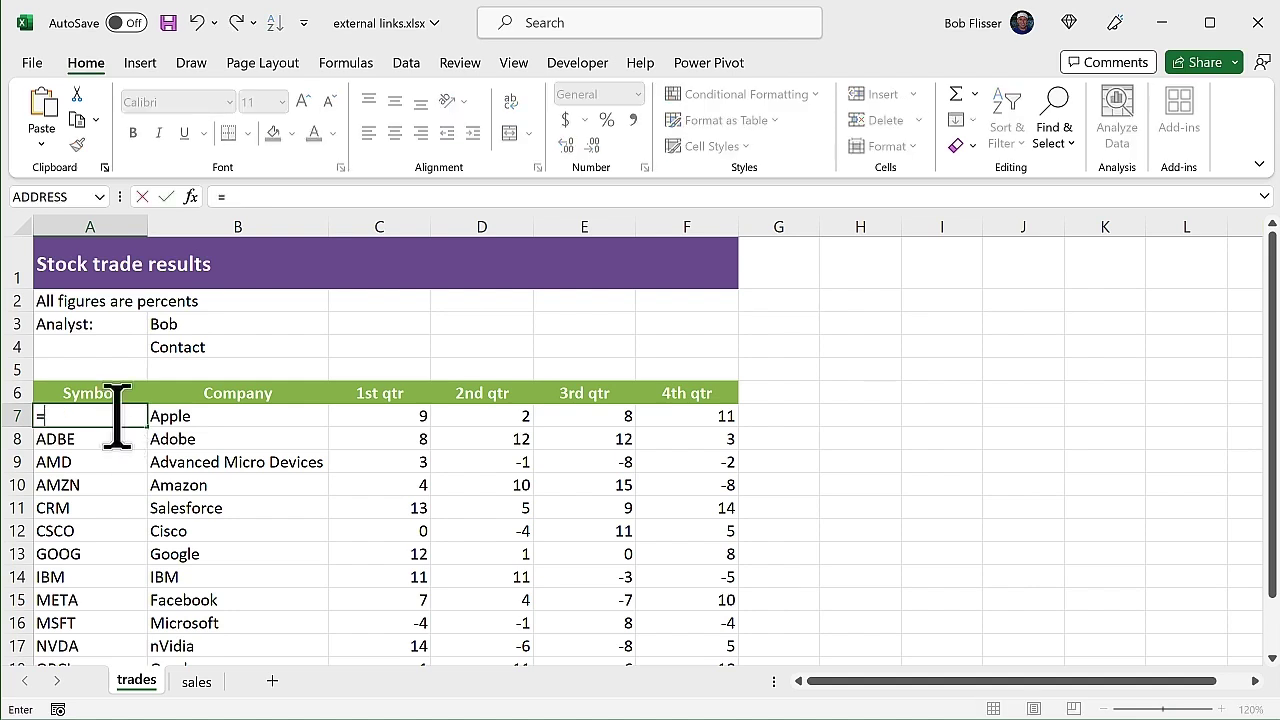
{"action": "type", "text": "hyper"}
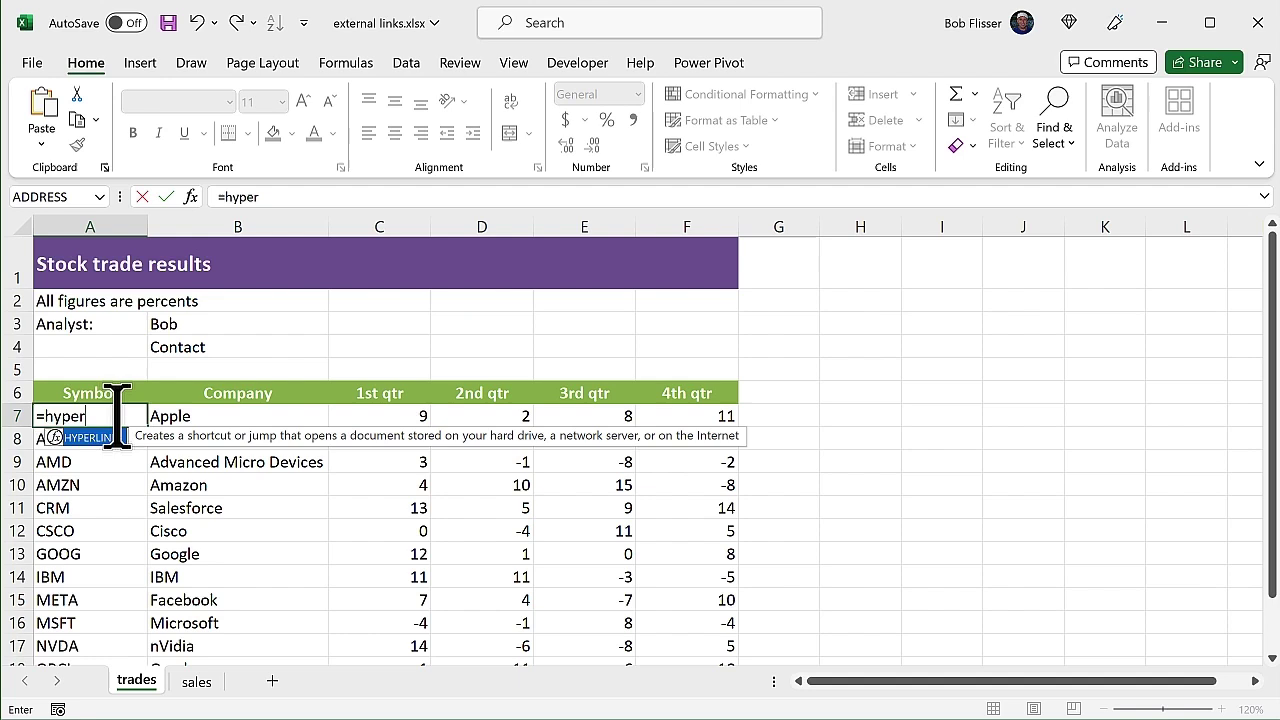
{"action": "key", "text": "Tab"}
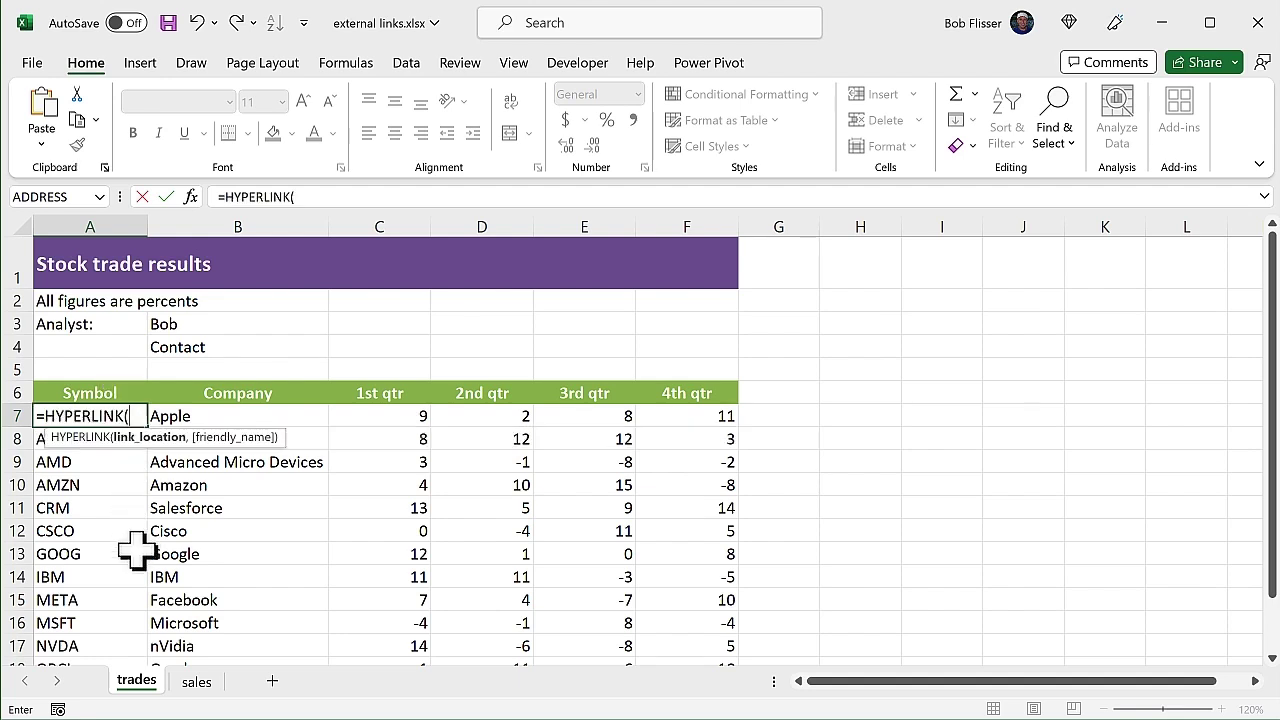
{"action": "type", "text": "\""}
{"action": "type", "text": "https://www.wsj.com/market-data/quotes/AAPL/historical-prices"}
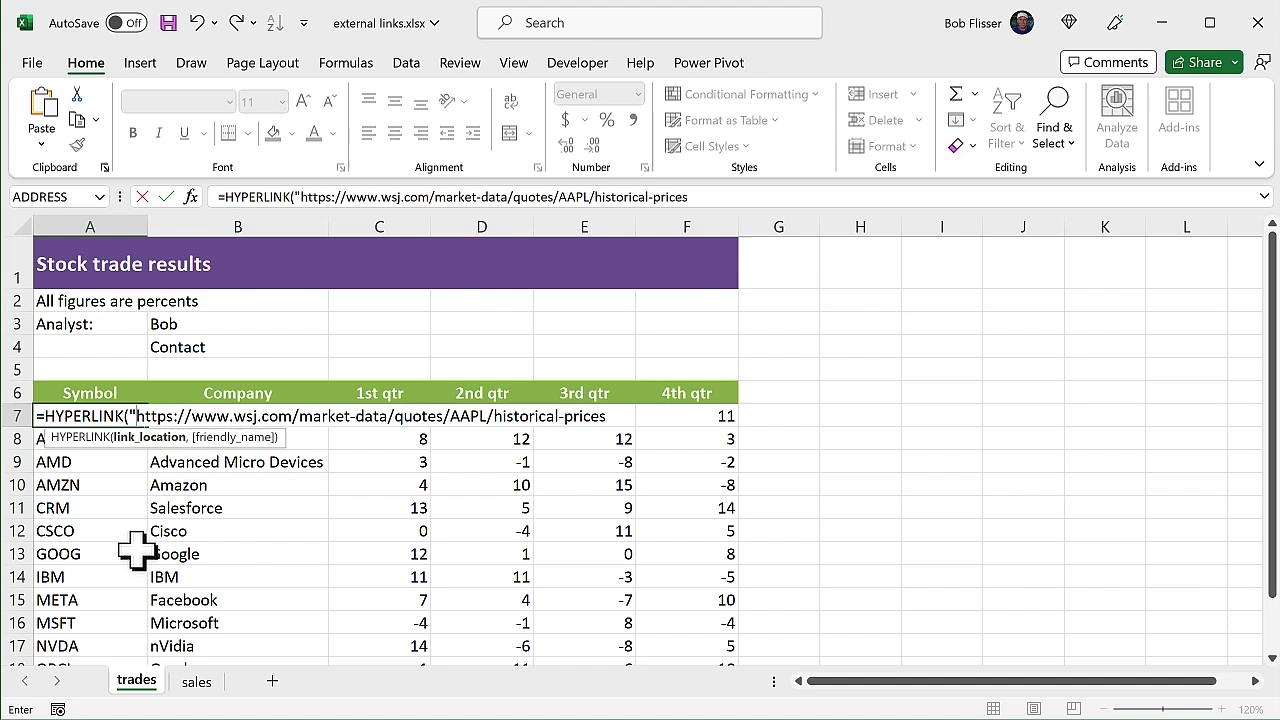
{"action": "left_click", "coordinate": [604, 415]}
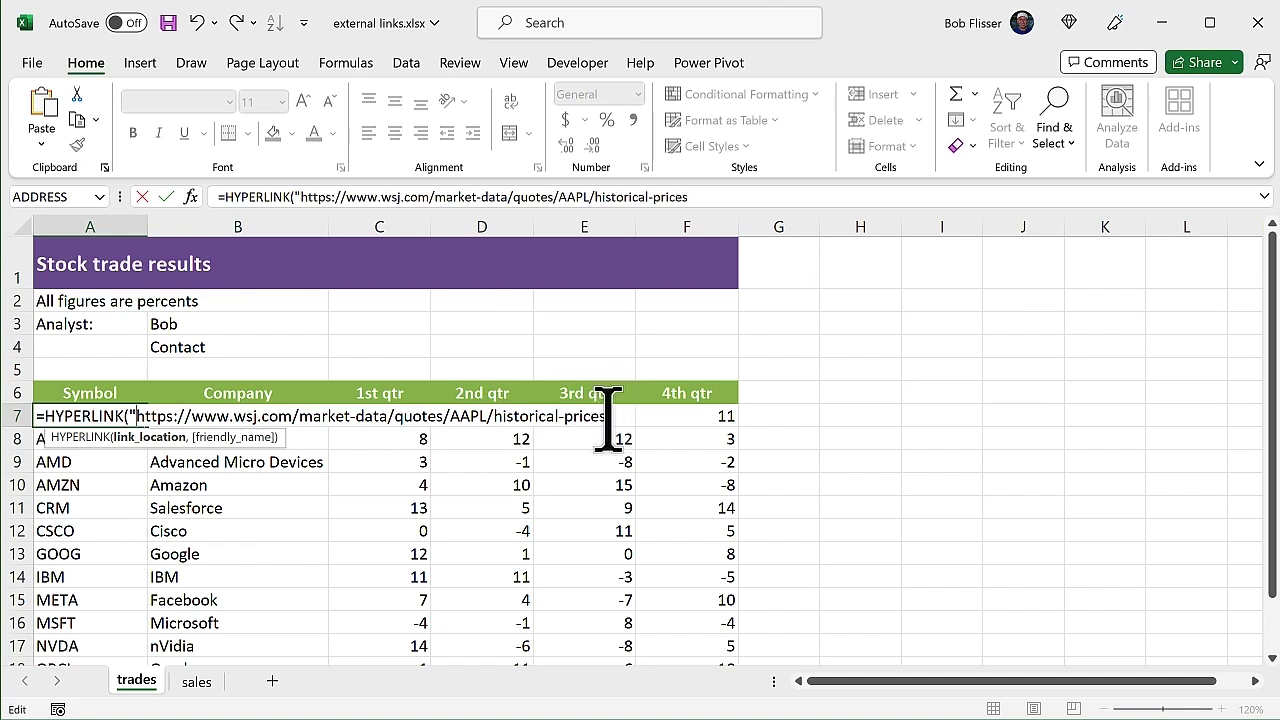
{"action": "type", "text": "\""}
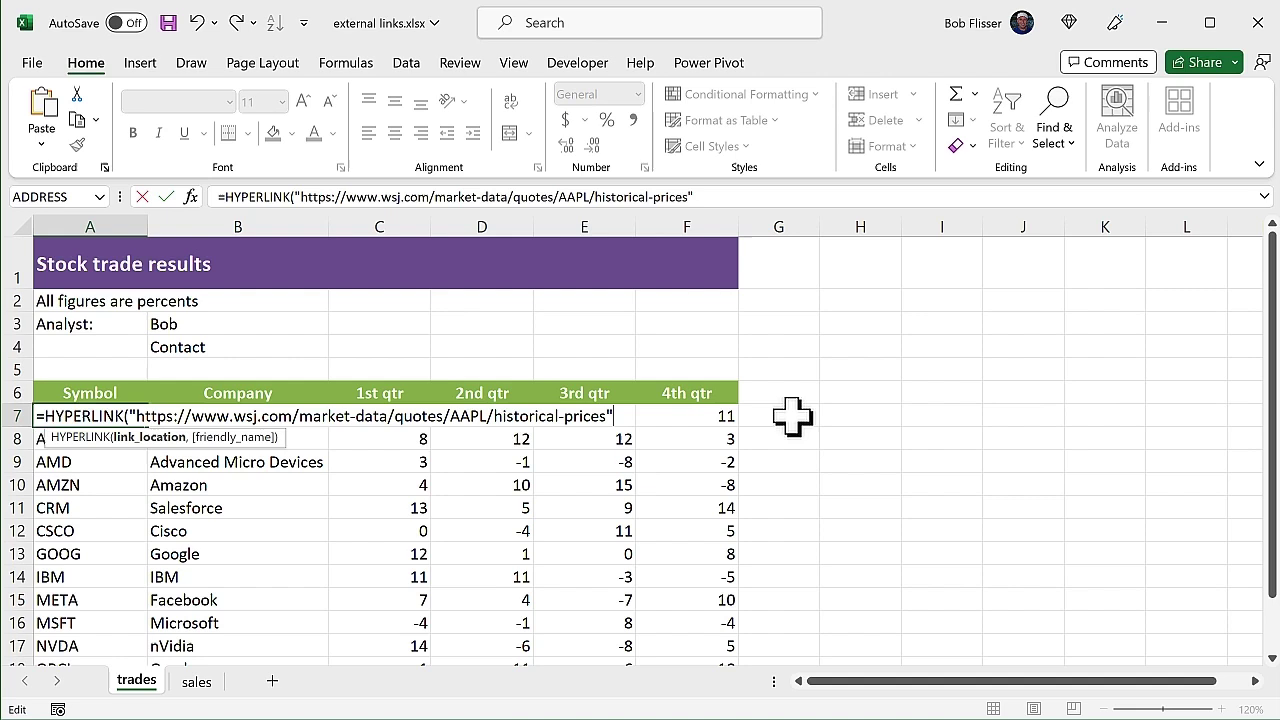
{"action": "type", "text": ","}
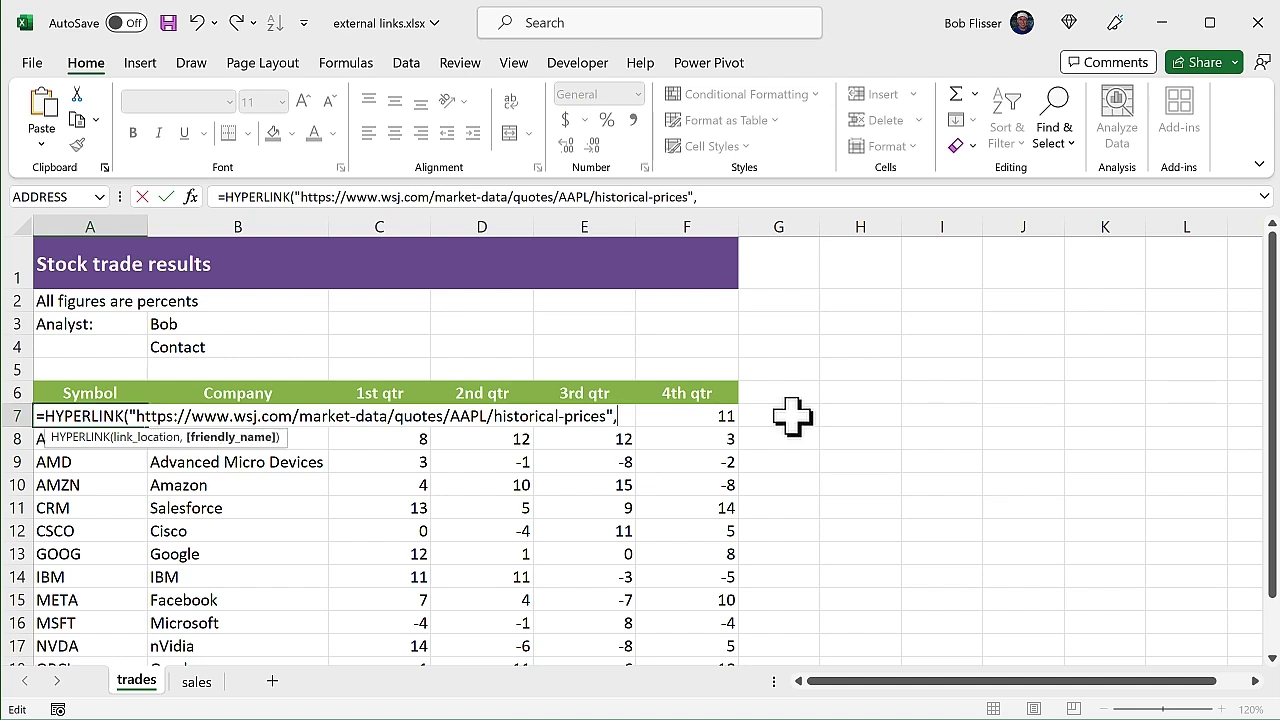
{"action": "type", "text": "\"AAPL\")"}
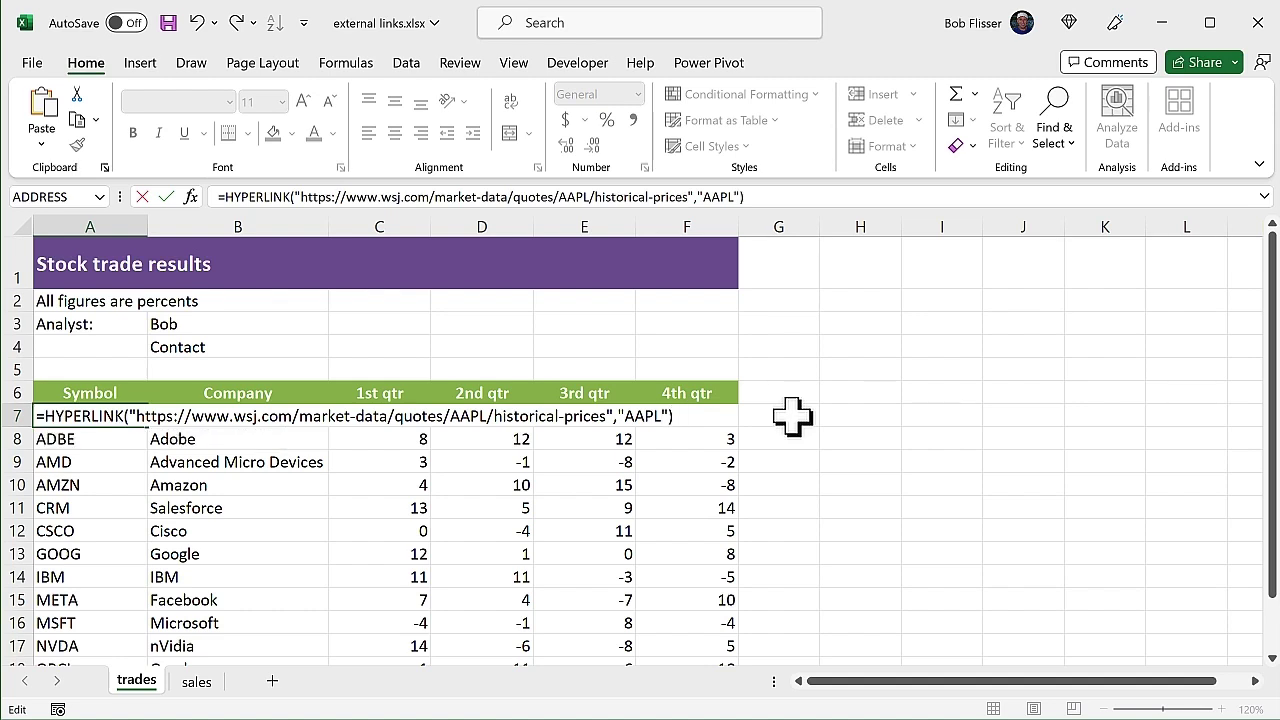
{"action": "key", "text": "Tab"}
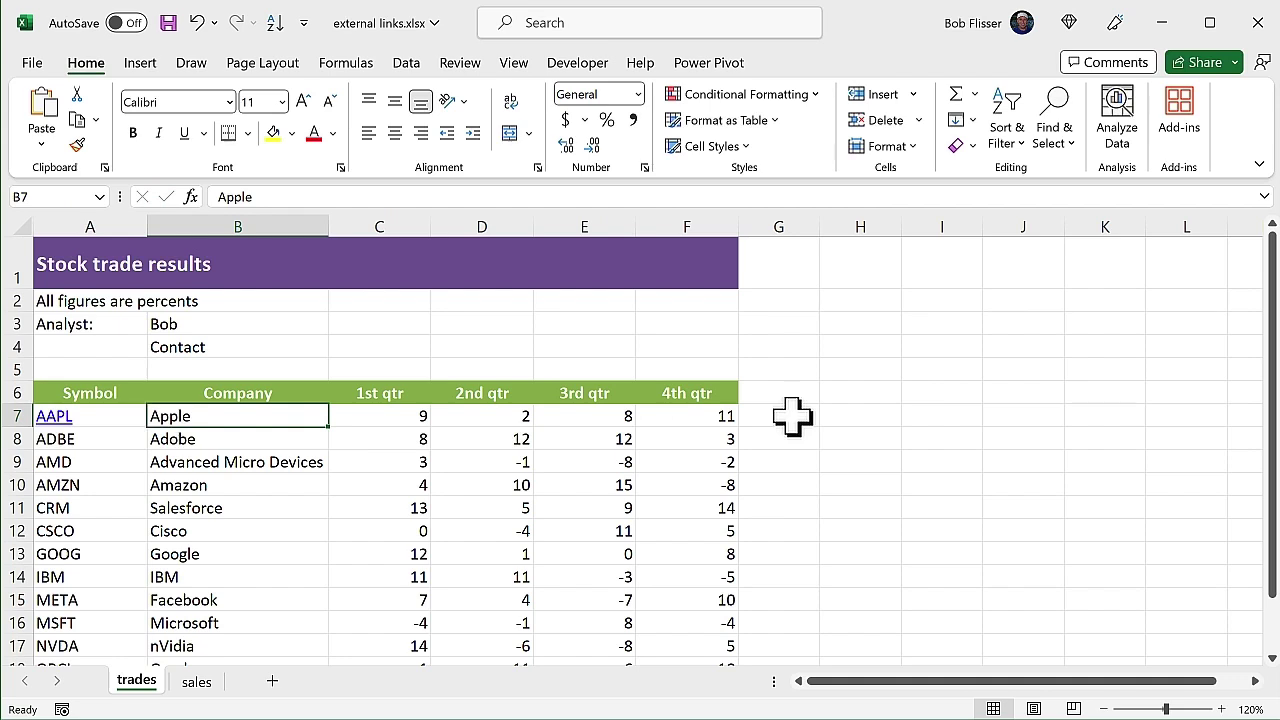
{"action": "left_click", "coordinate": [217, 197]}
{"action": "type", "text": "="}
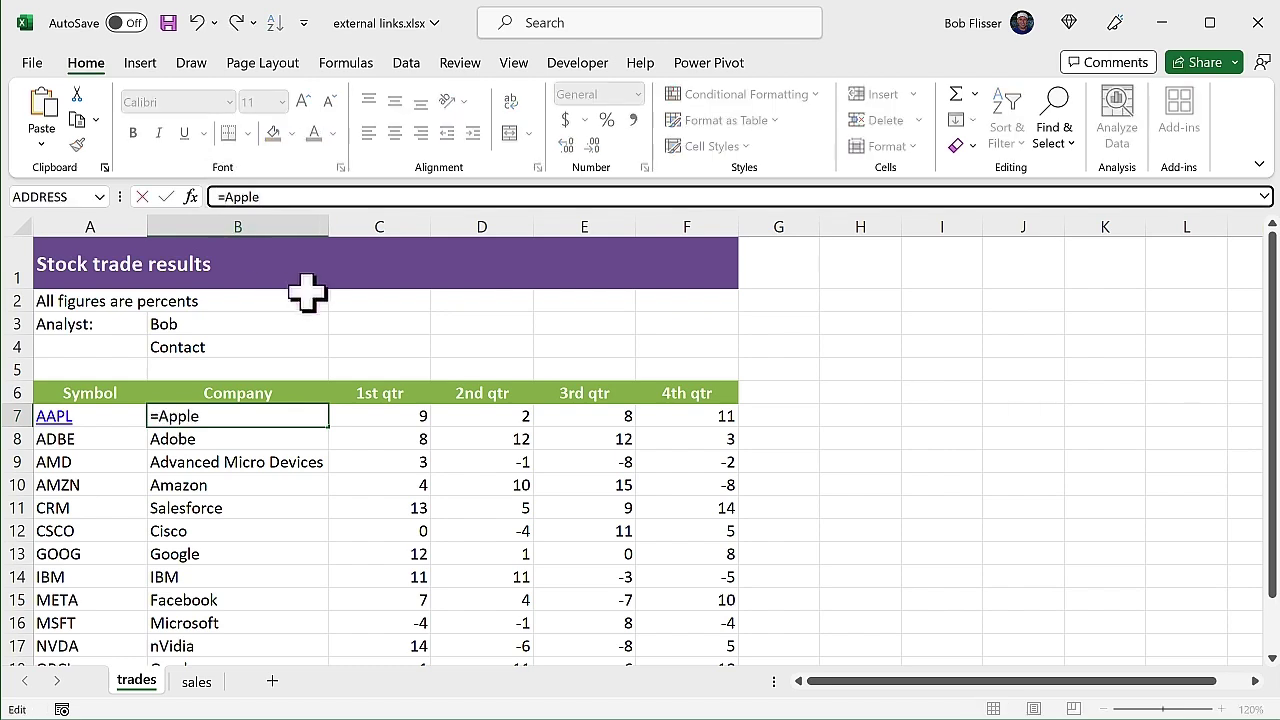
{"action": "type", "text": "hyp"}
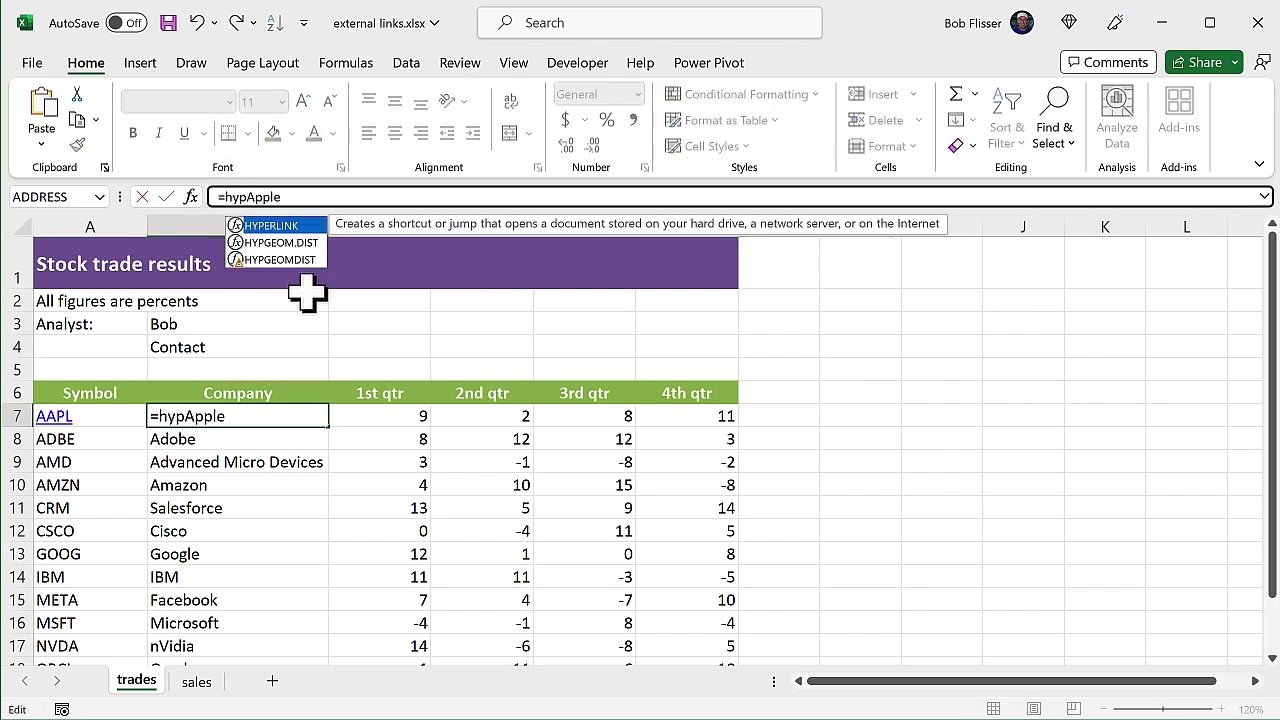
{"action": "key", "text": "Tab"}
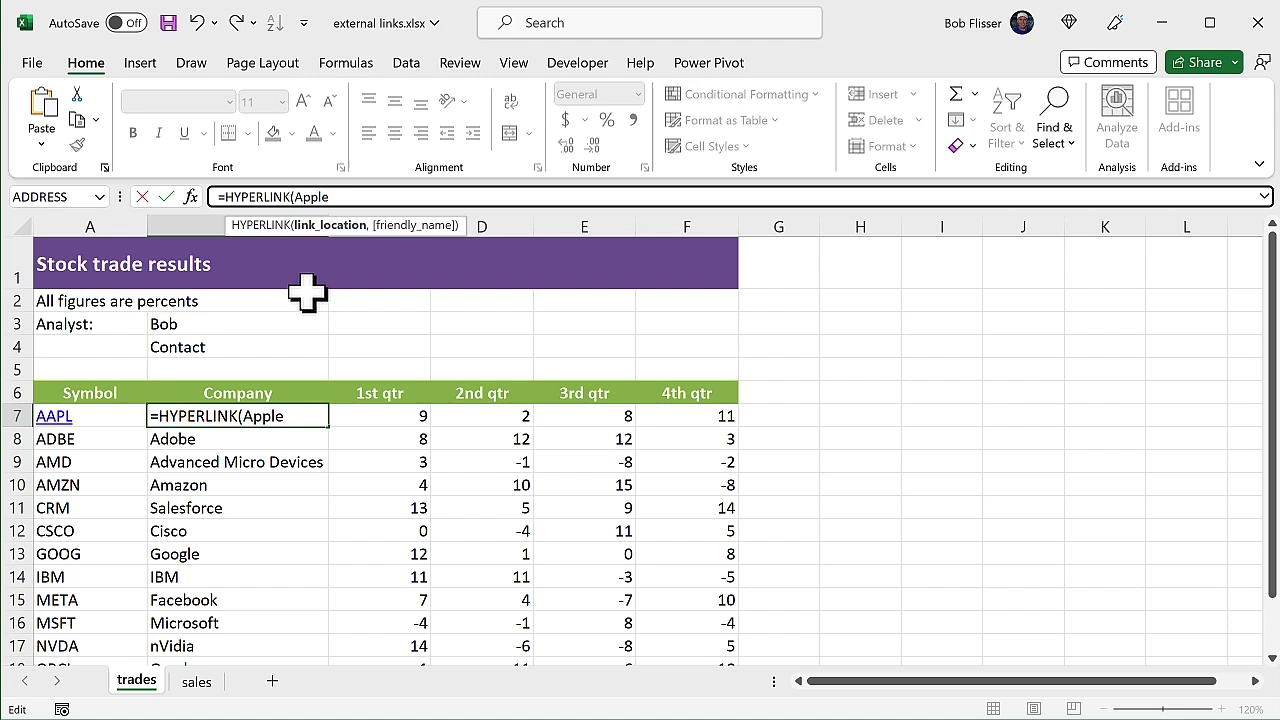
{"action": "type", "text": "\"https://www.apple.com\", \""}
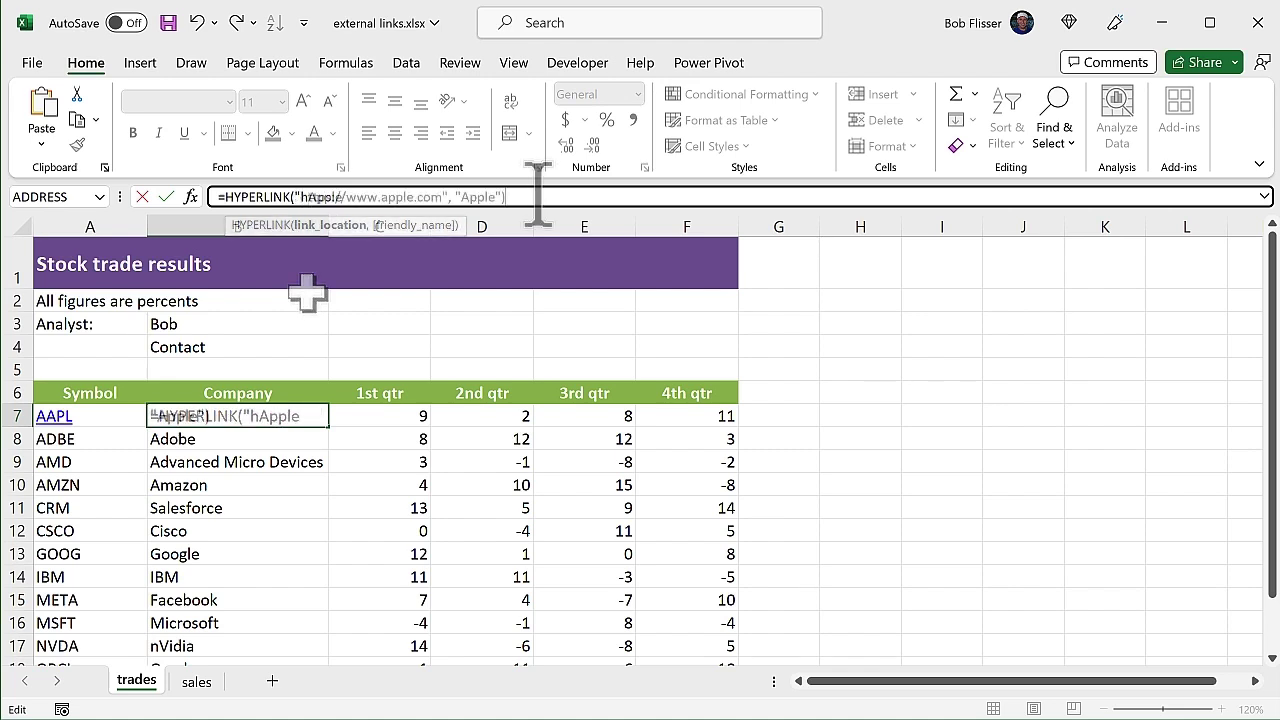
{"action": "key", "text": "End"}
{"action": "type", "text": "\")"}
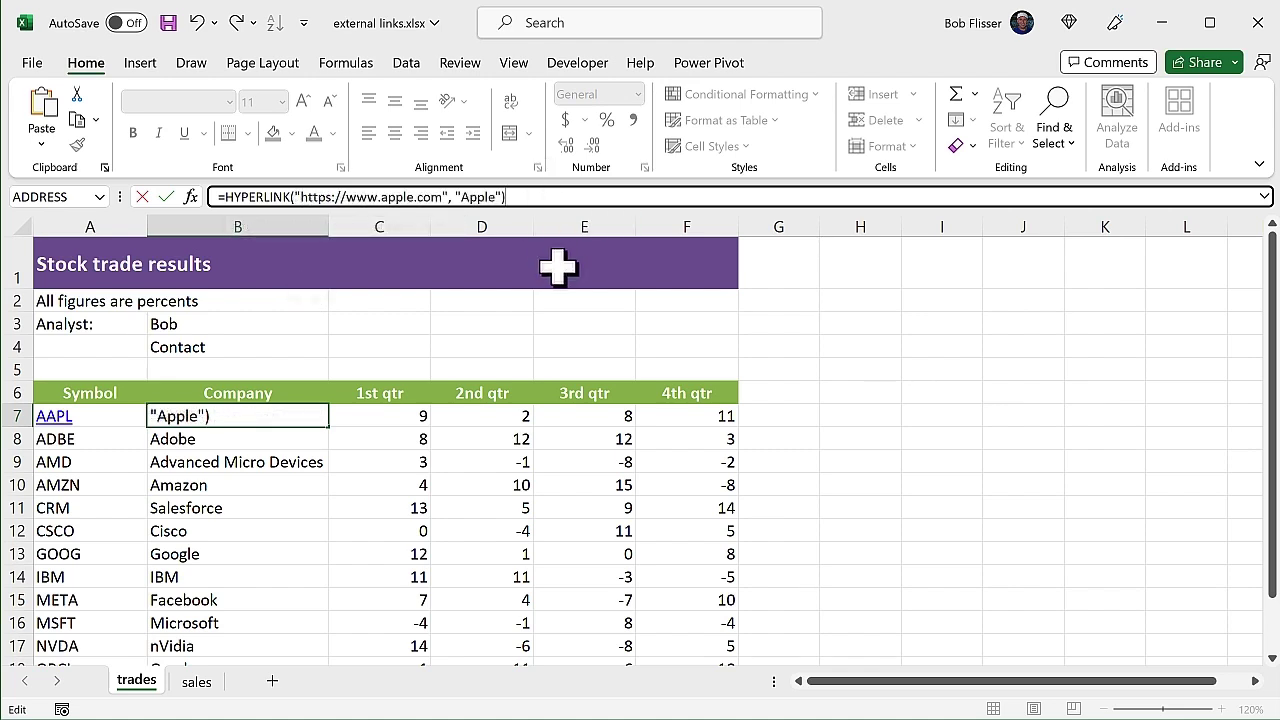
{"action": "key", "text": "Return"}
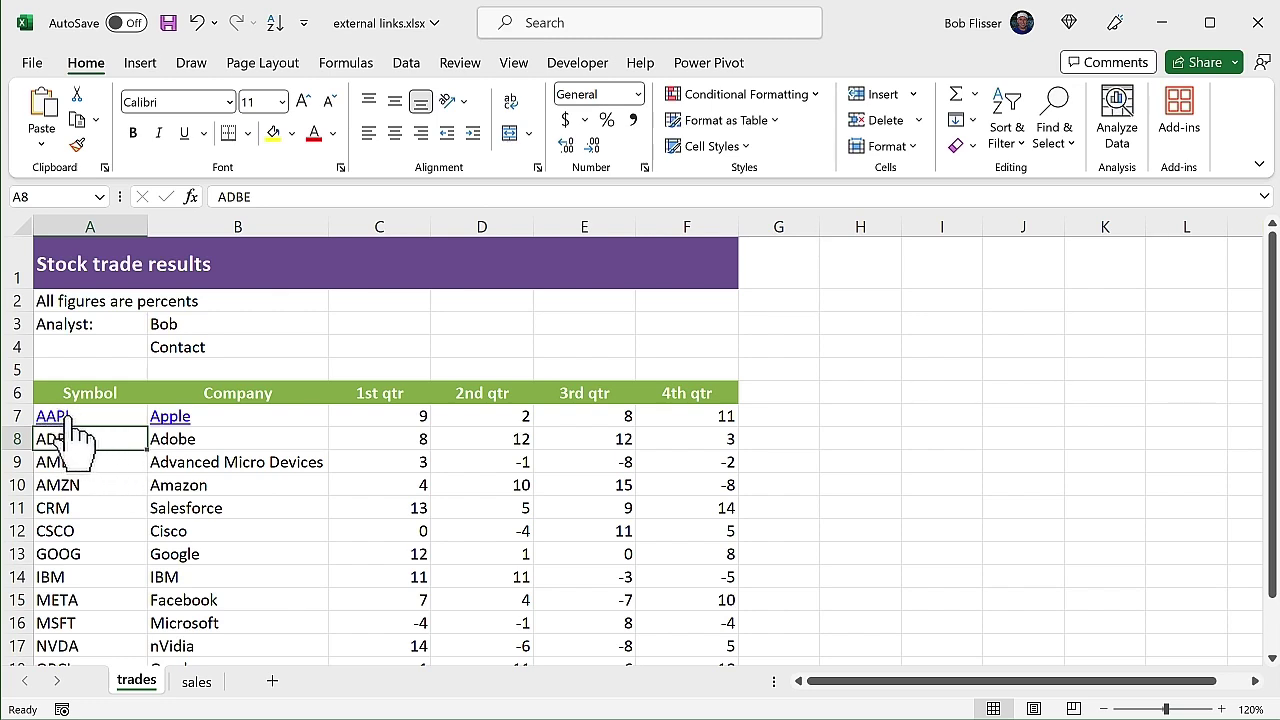
Test the AAPL and Apple links in row 7 in the browser, returning to the external links.xlsx workbook after each
{"action": "mouse_move", "coordinate": [72, 424]}
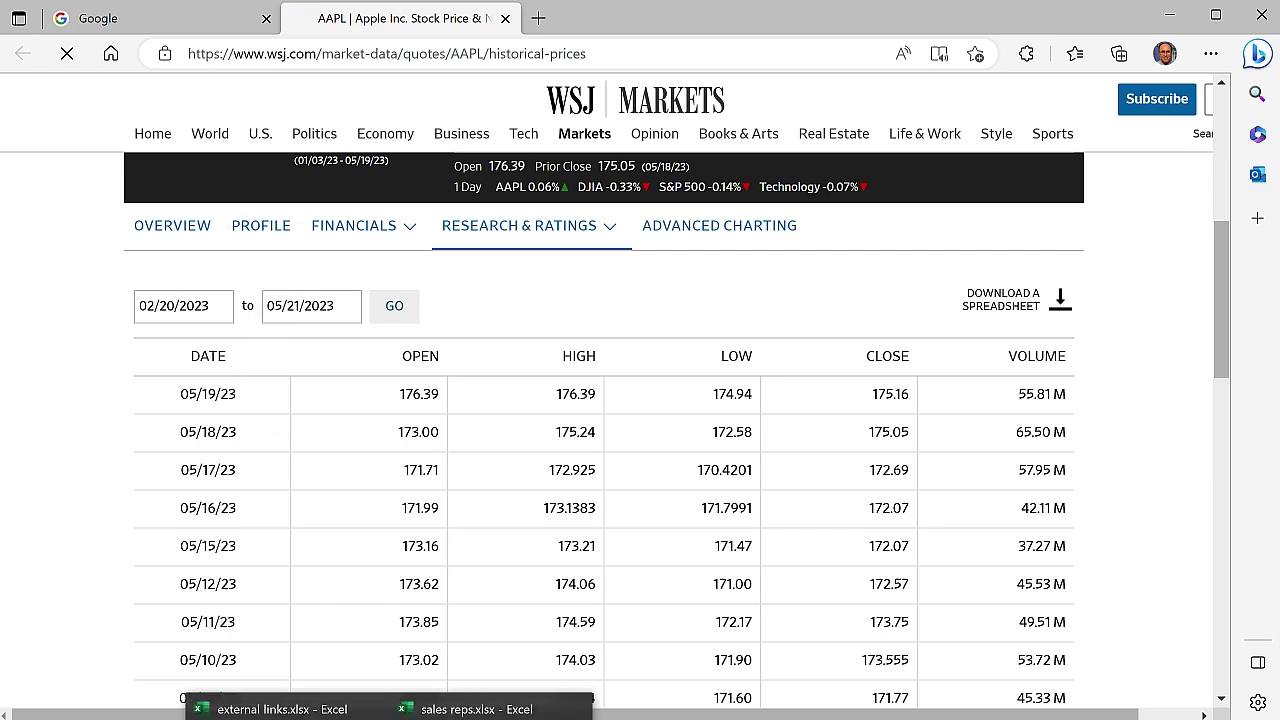
{"action": "left_click", "coordinate": [265, 698]}
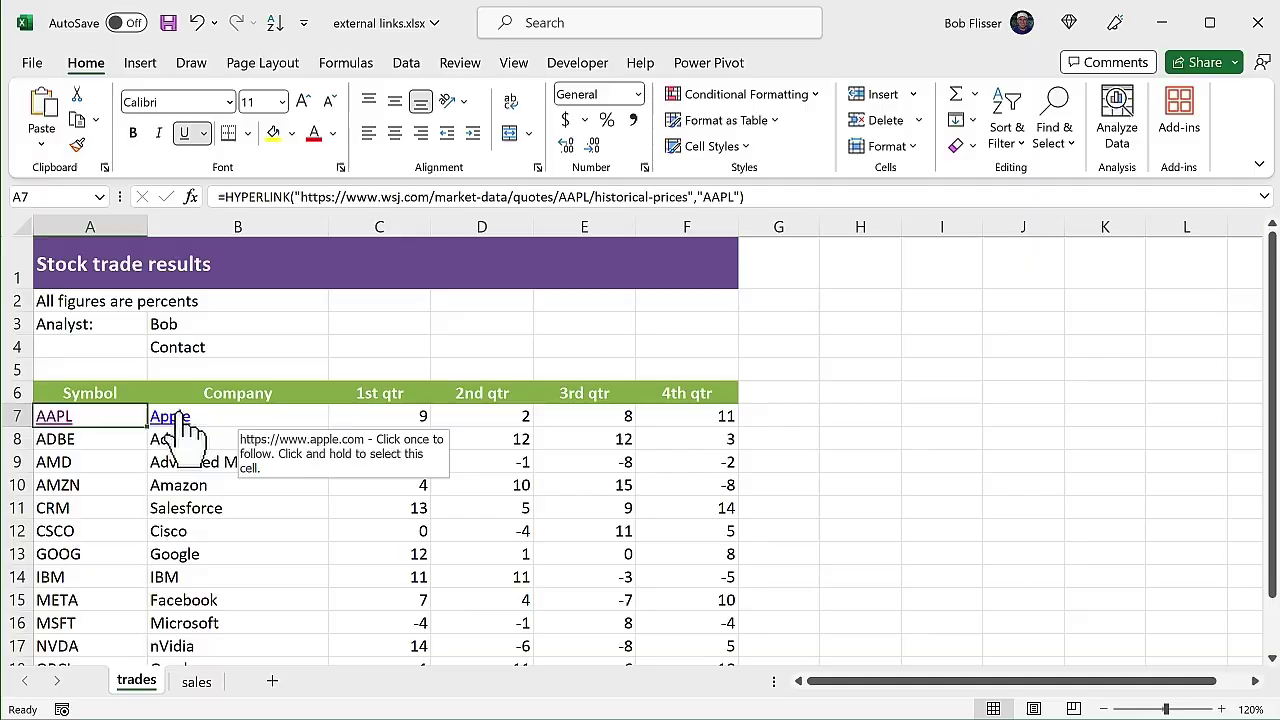
{"action": "left_click", "coordinate": [181, 417]}
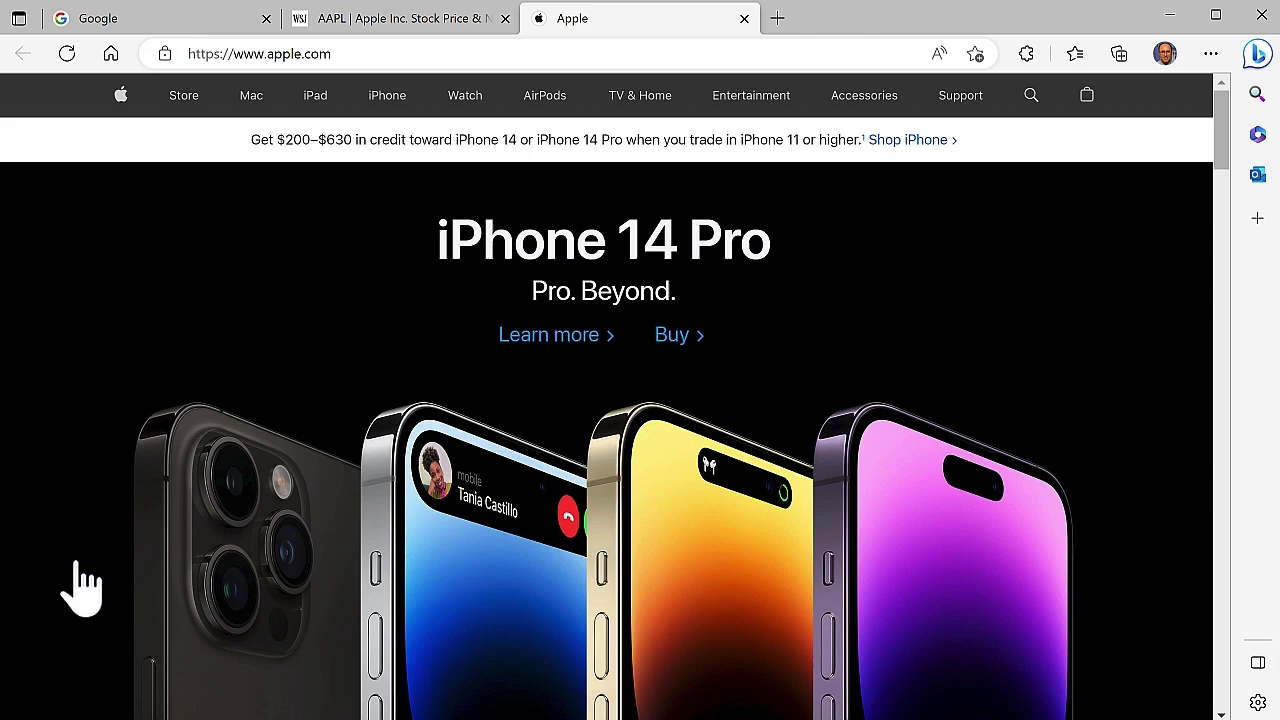
{"action": "key", "text": "alt+Tab"}
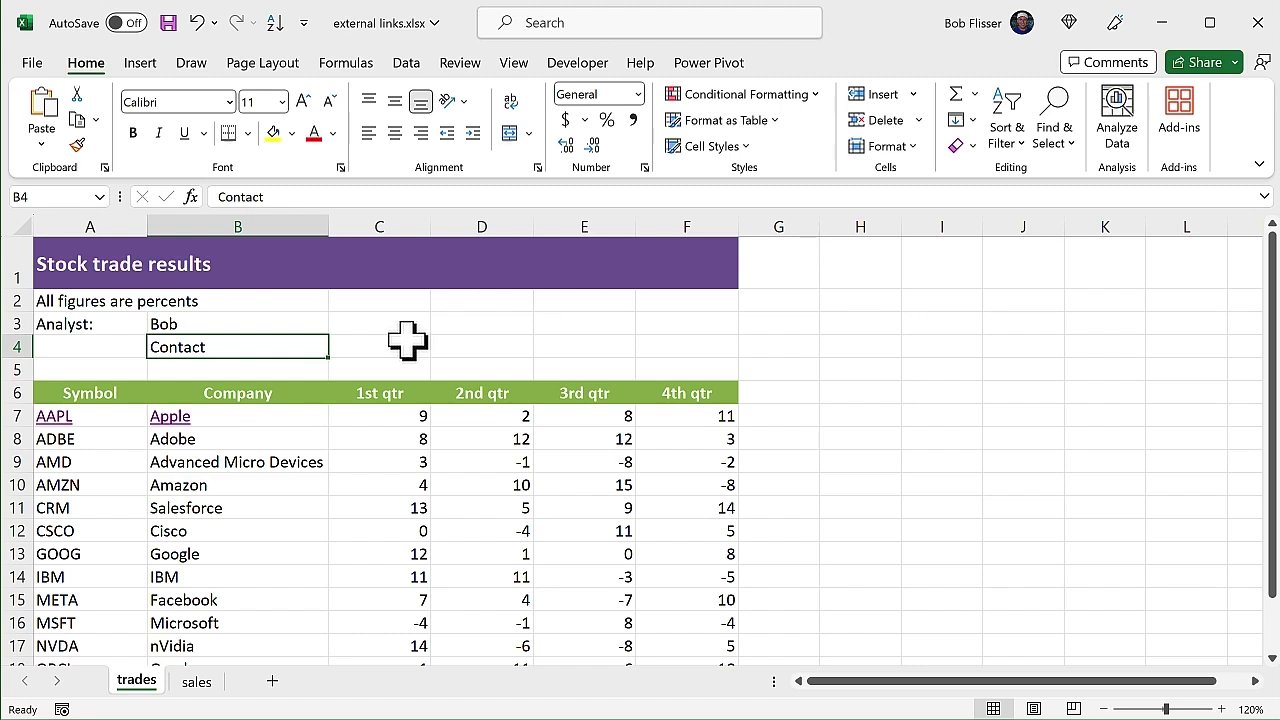
Replace the text in B4 with a HYPERLINK formula to the analyst's Experts Exchange member page, using "Contact" as the friendly name
{"action": "key", "text": "BackSpace"}
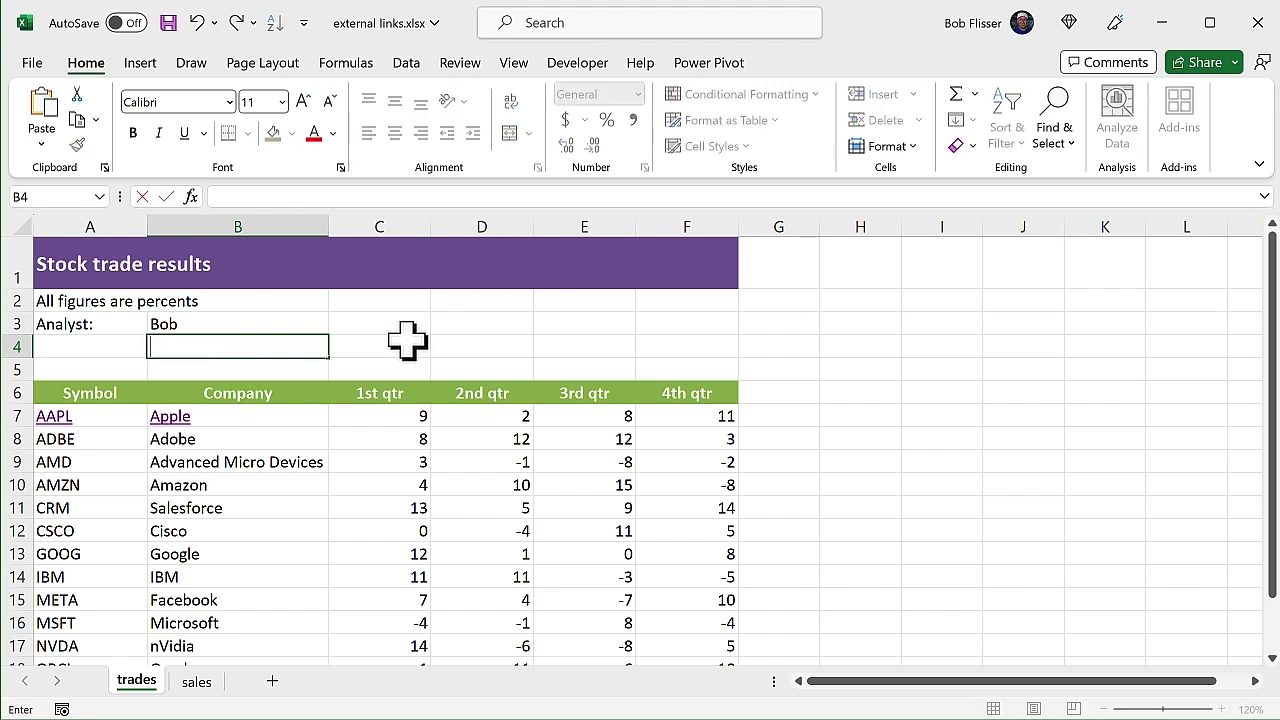
{"action": "key", "text": "Escape"}
{"action": "key", "text": "Delete"}
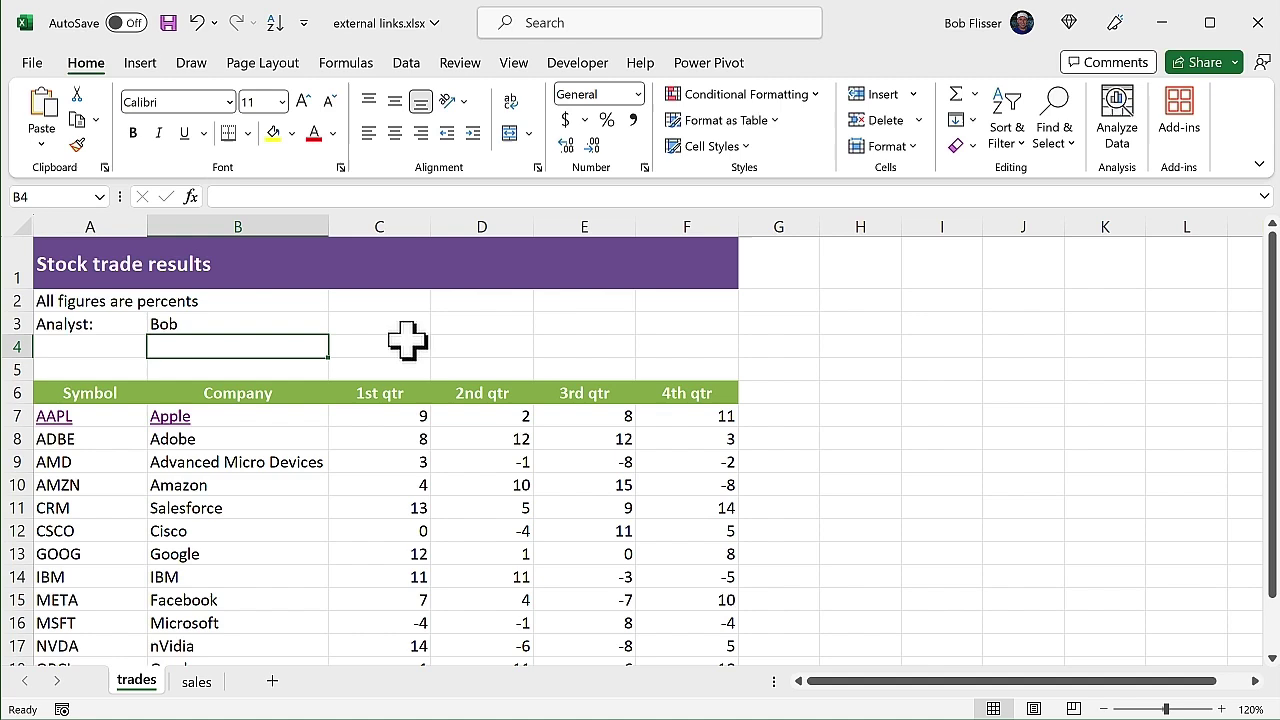
{"action": "type", "text": "=hyp"}
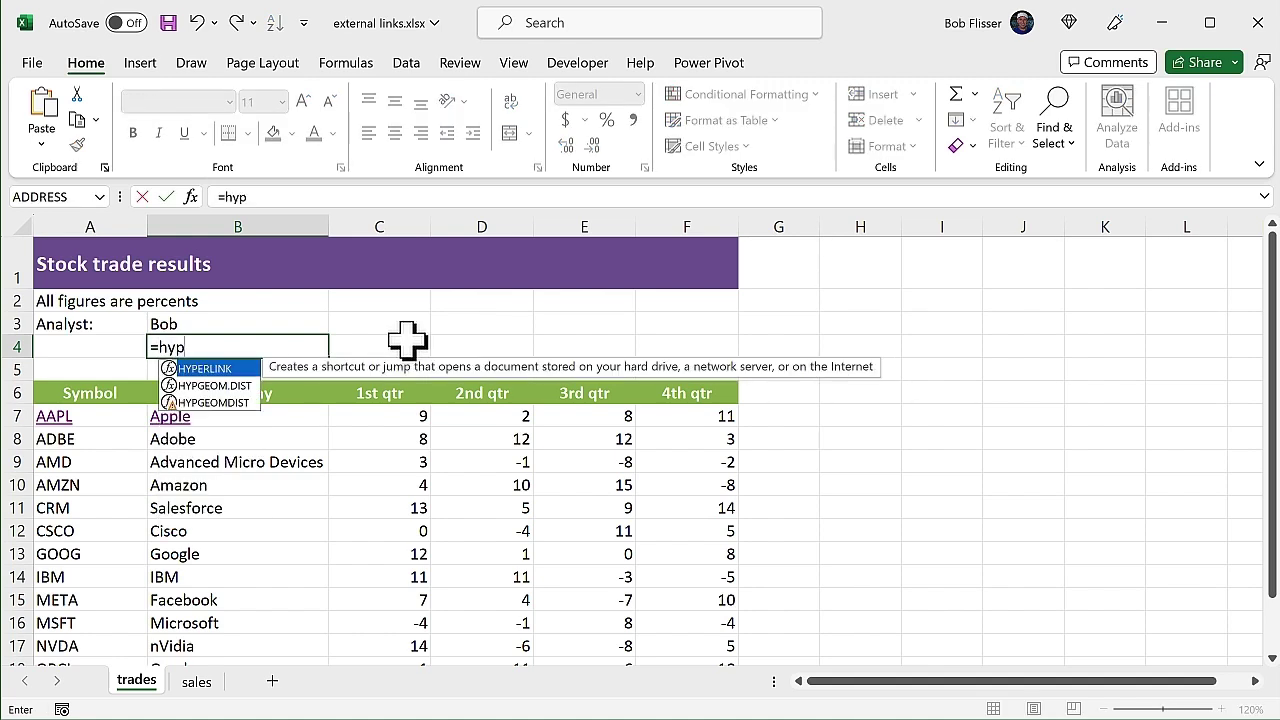
{"action": "key", "text": "Tab"}
{"action": "key", "text": "Tab"}
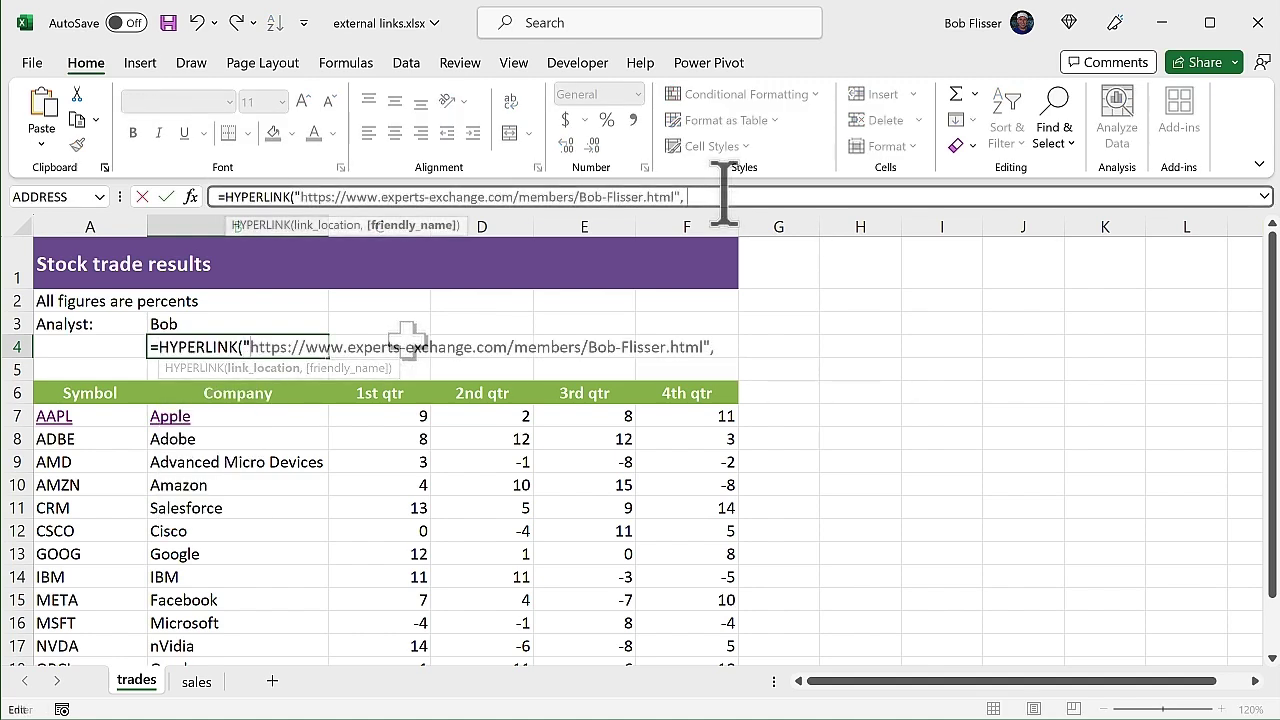
{"action": "type", "text": "\""}
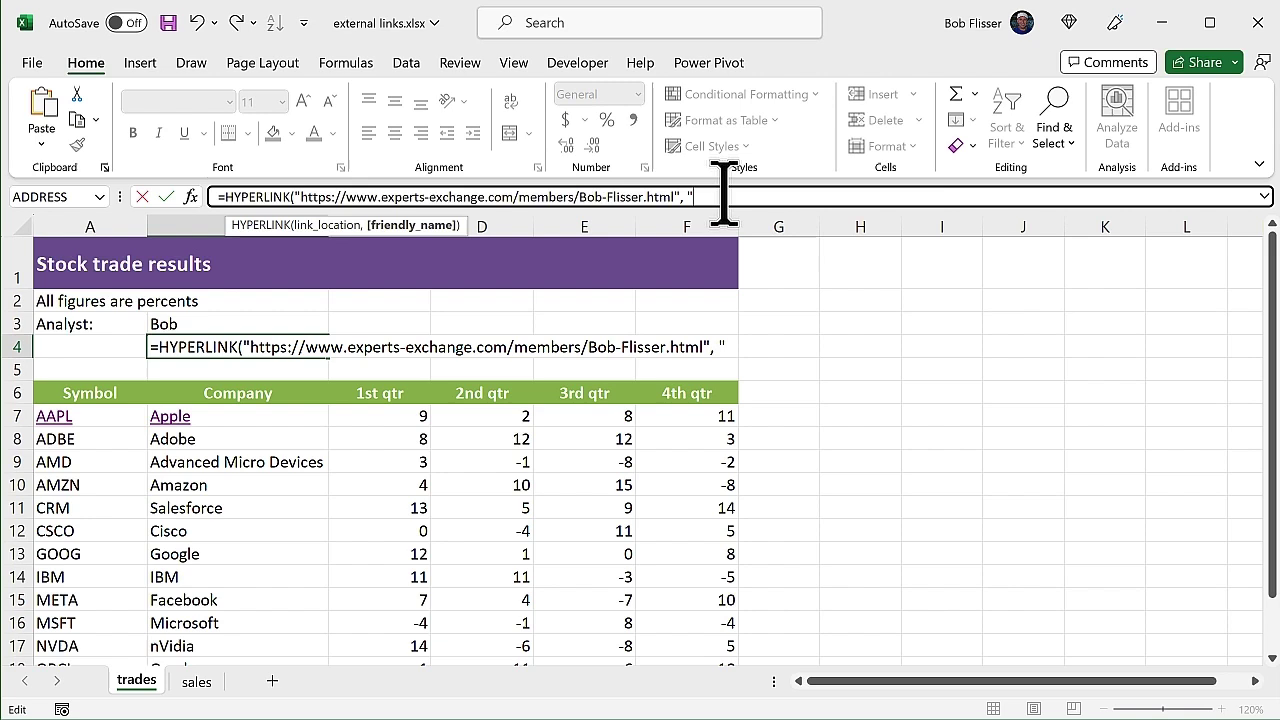
{"action": "type", "text": "Contact"}
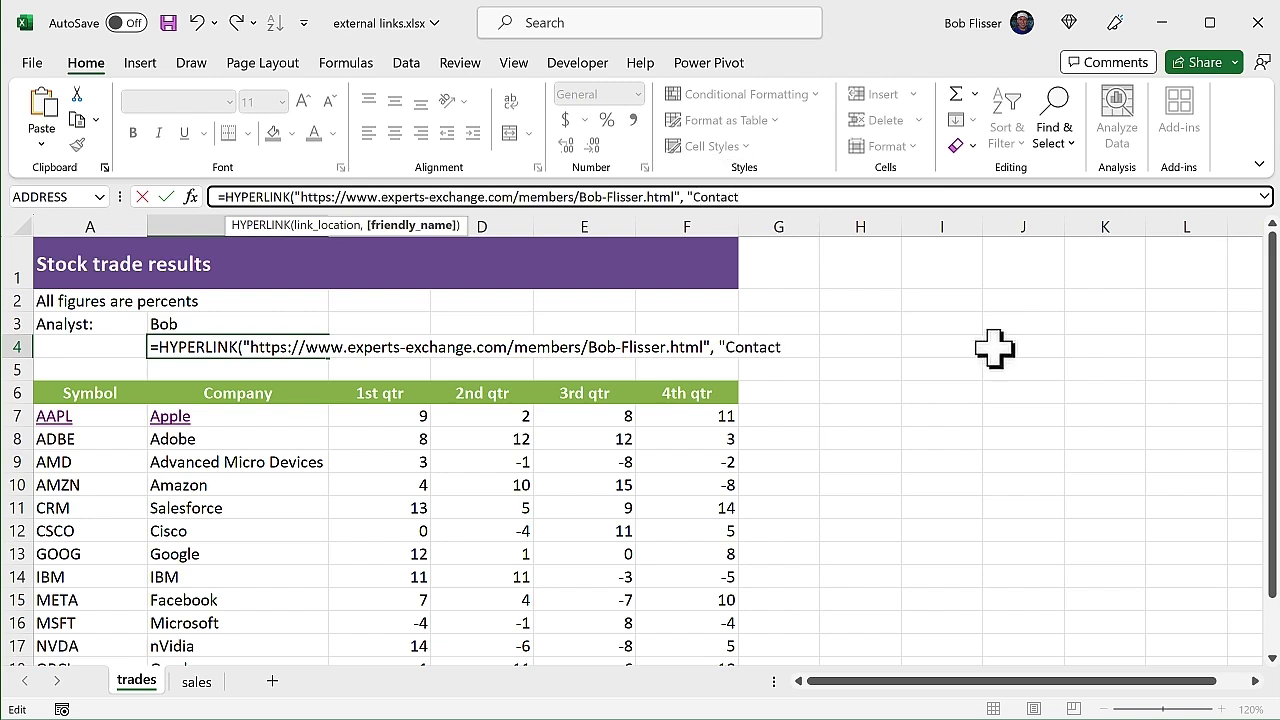
{"action": "type", "text": "\")"}
{"action": "key", "text": "Return"}
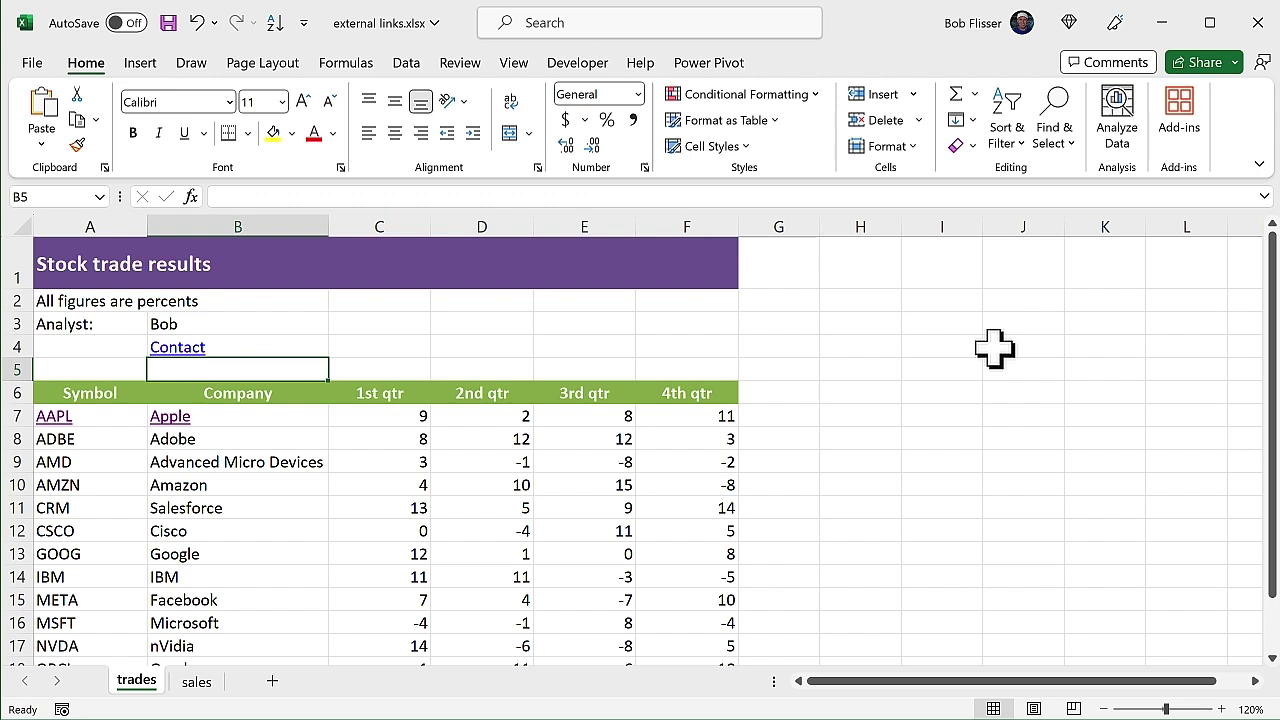
Test the Contact link in B4 by opening the analyst's profile page, and return to the workbook
{"action": "left_click", "coordinate": [449, 328]}
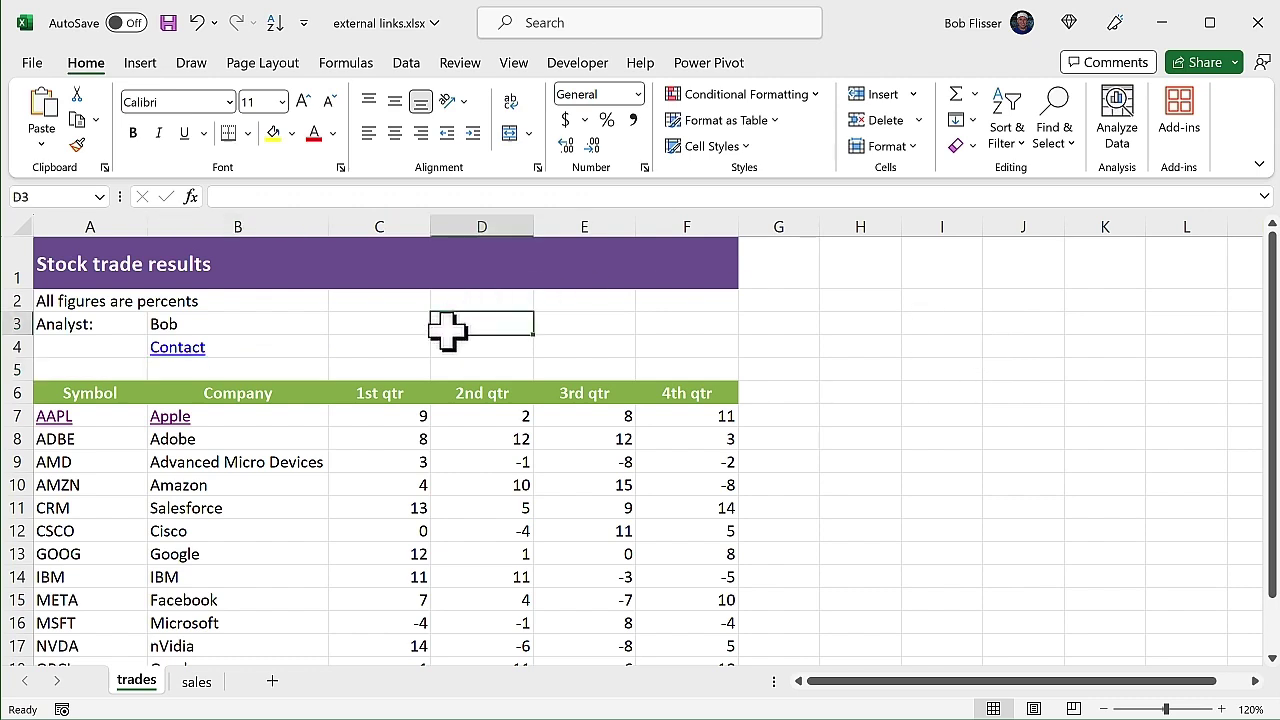
{"action": "left_click", "coordinate": [186, 356]}
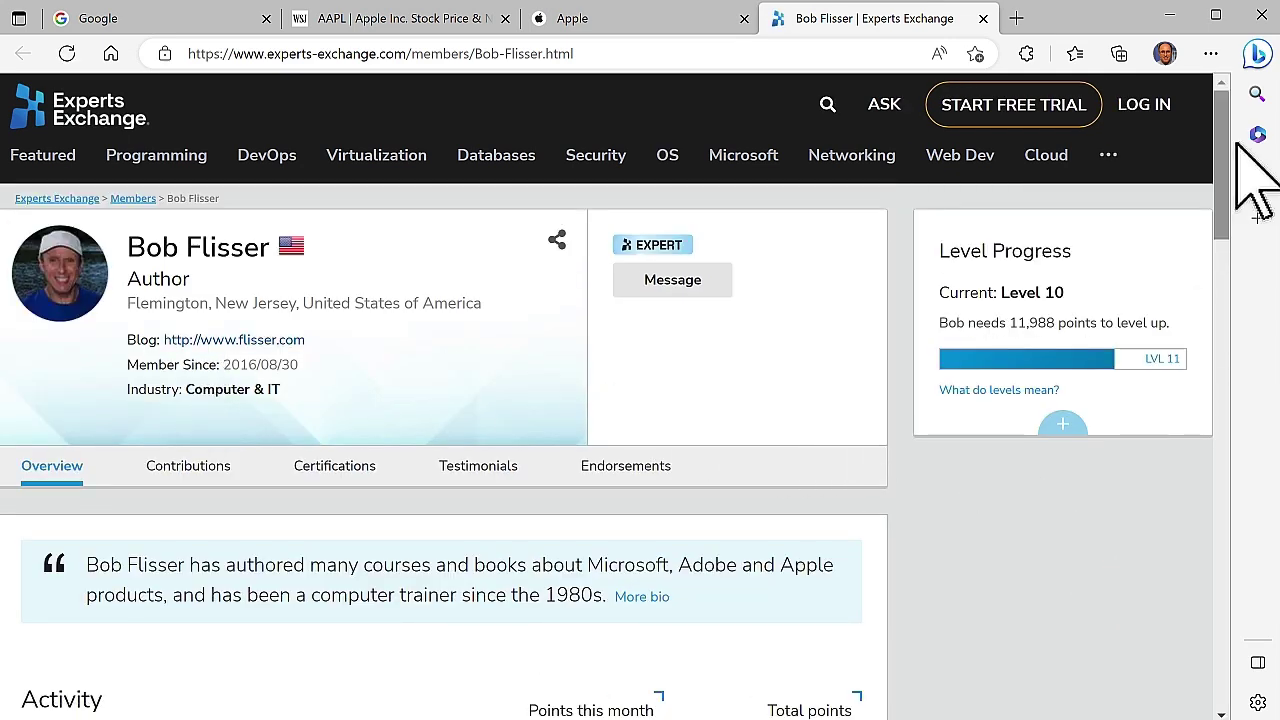
{"action": "left_click", "coordinate": [1172, 18]}
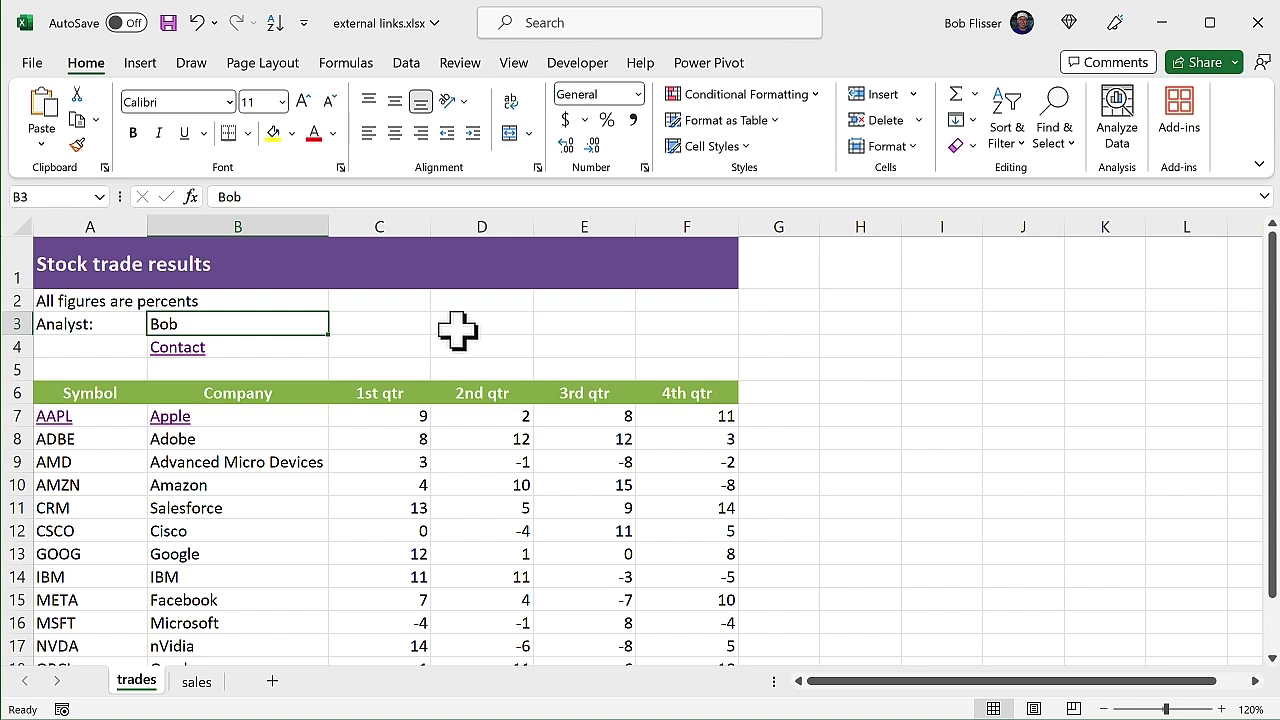
In B3, enter a HYPERLINK mailto formula with the analyst's e-mail, subject "stock trades" and the analyst's first name as friendly name, and test the link
{"action": "key", "text": "Delete"}
{"action": "type", "text": "="}
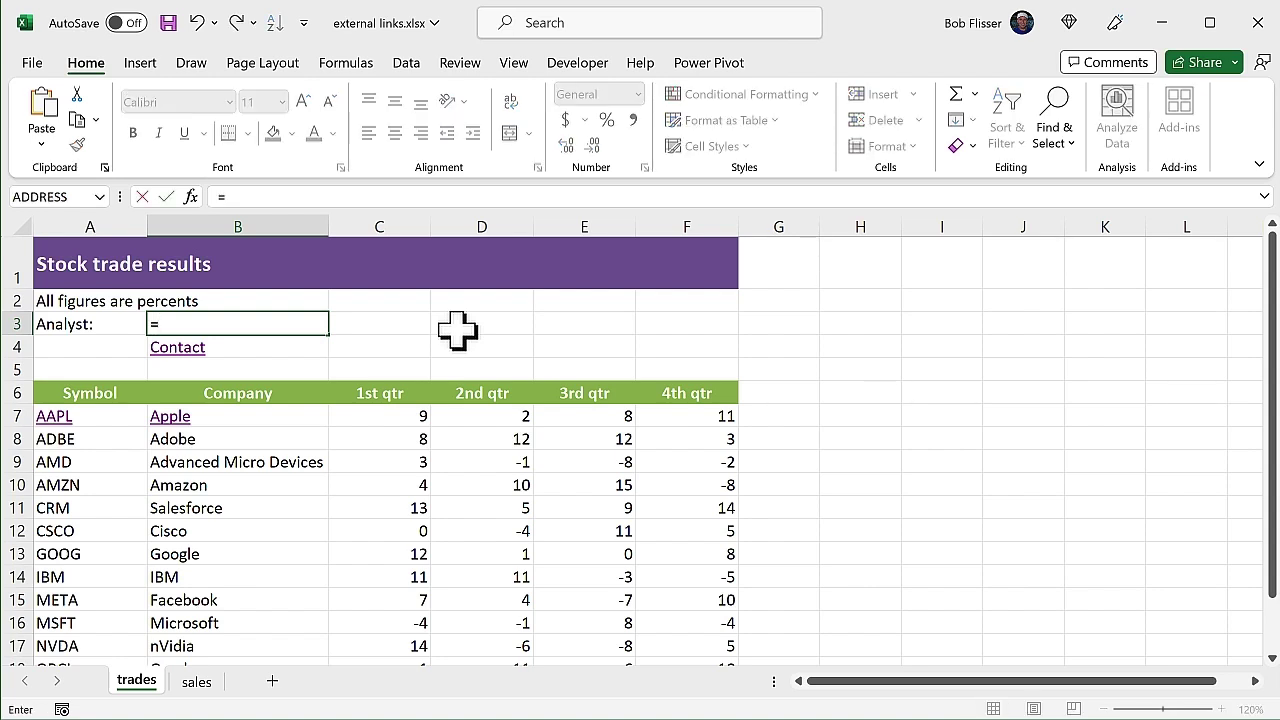
{"action": "type", "text": "hyp"}
{"action": "key", "text": "Tab"}
{"action": "type", "text": "\"mailto:bob@example.com?subject=stock trades\", \"Bob\")"}
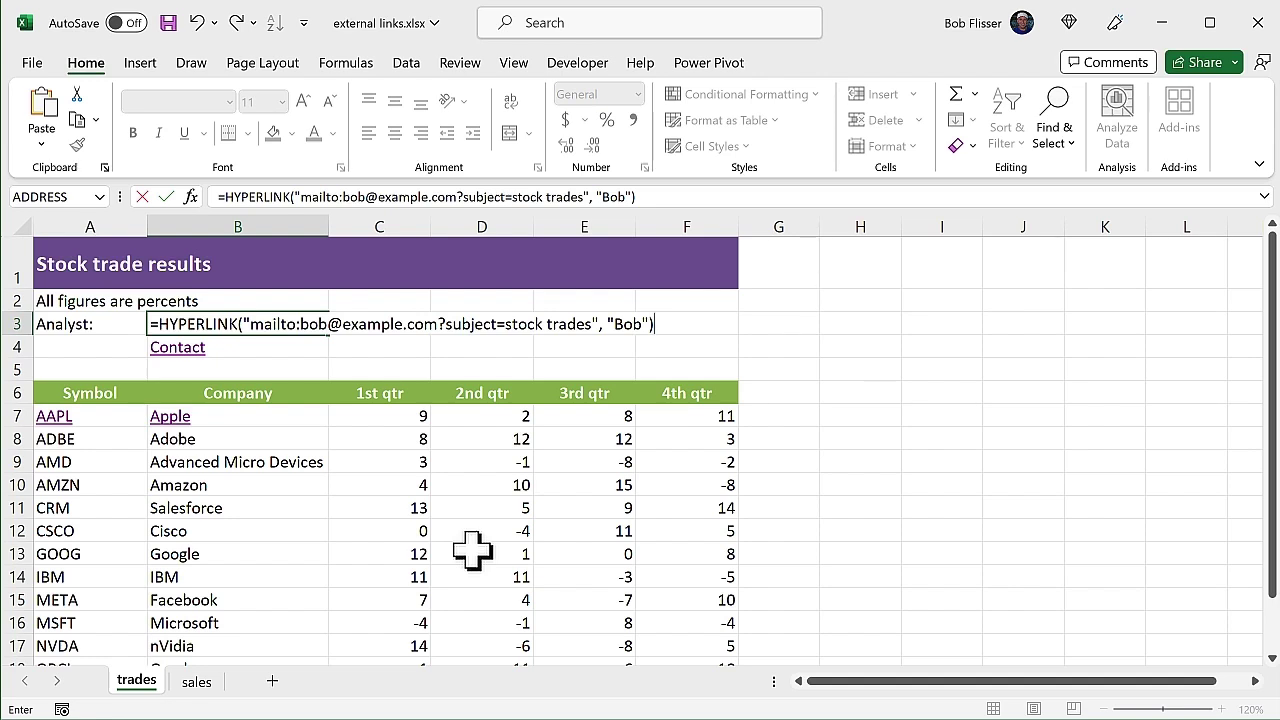
{"action": "key", "text": "Return"}
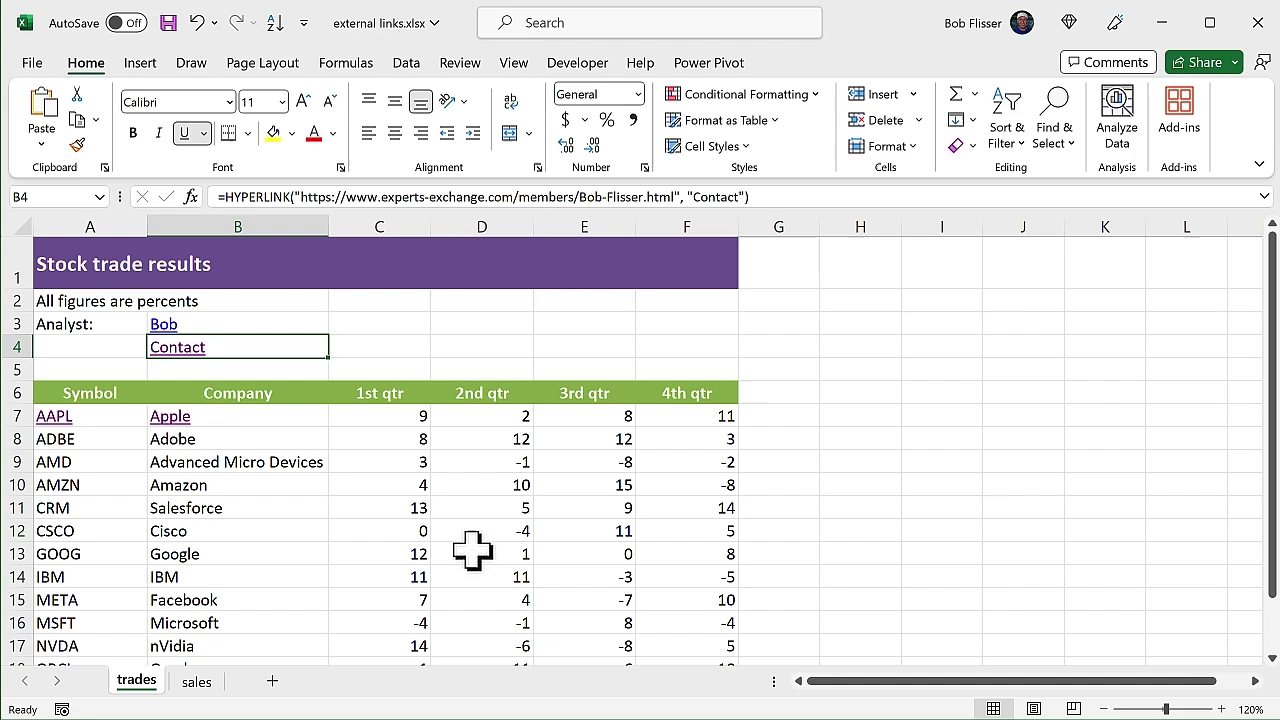
{"action": "left_click", "coordinate": [515, 348]}
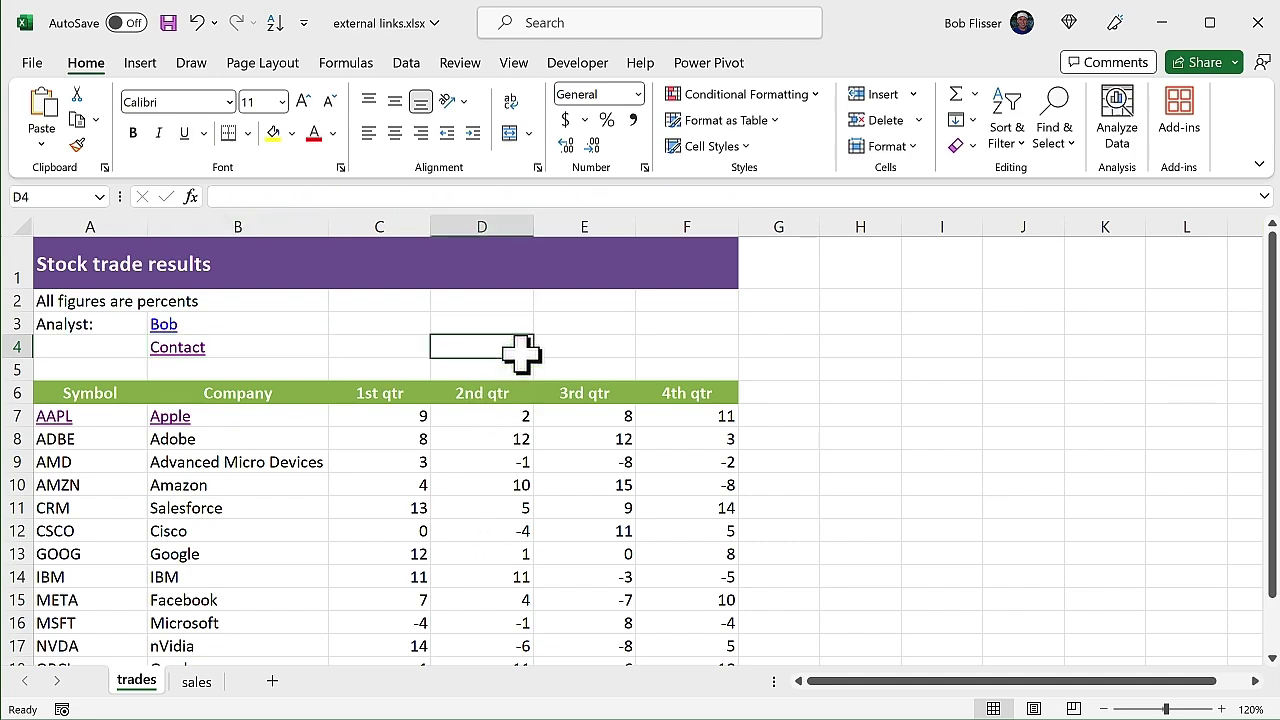
{"action": "left_click", "coordinate": [176, 326]}
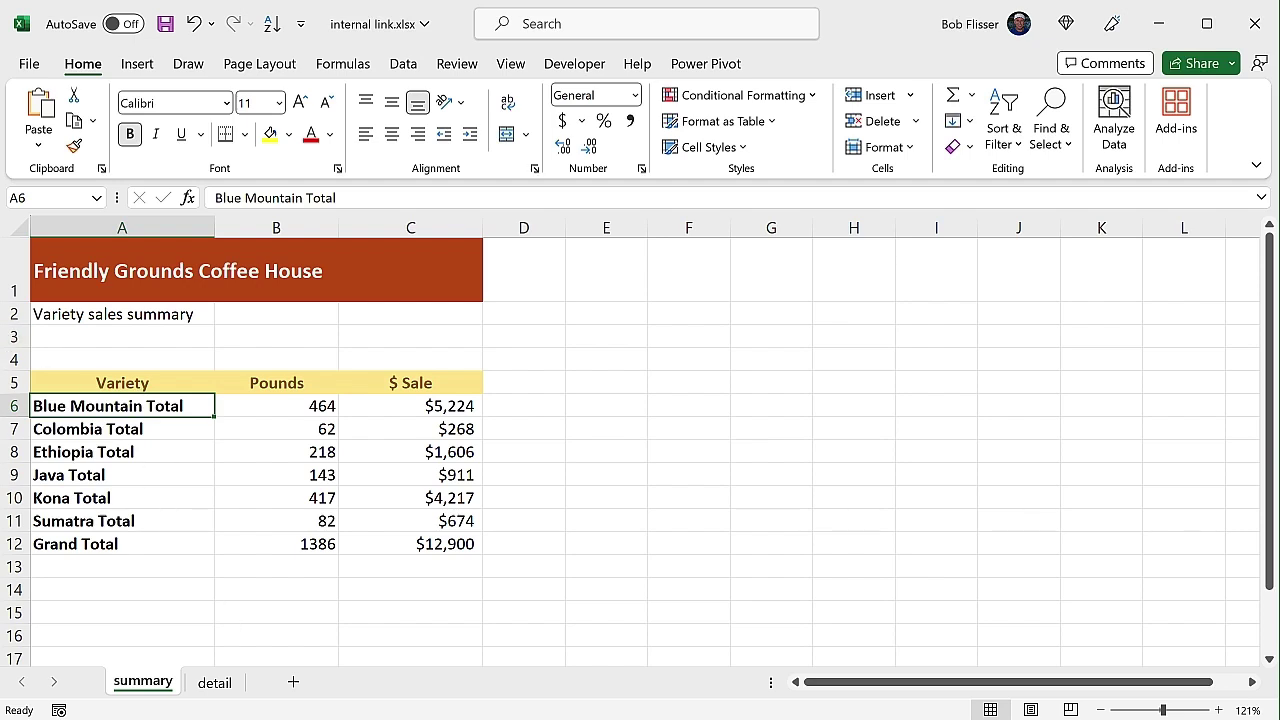
Check the cell of the first Blue Mountain record in the detail sheet's Variety column, and return to the summary sheet
{"action": "left_click", "coordinate": [216, 682]}
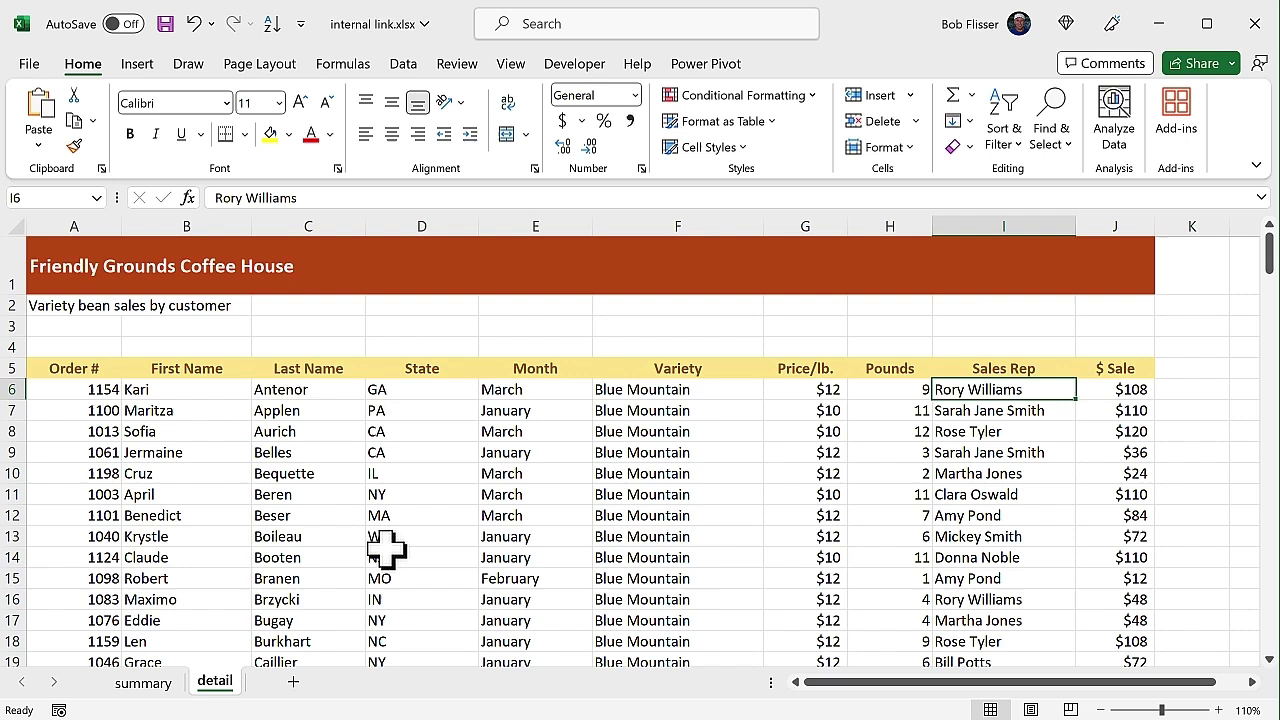
{"action": "left_click", "coordinate": [680, 389]}
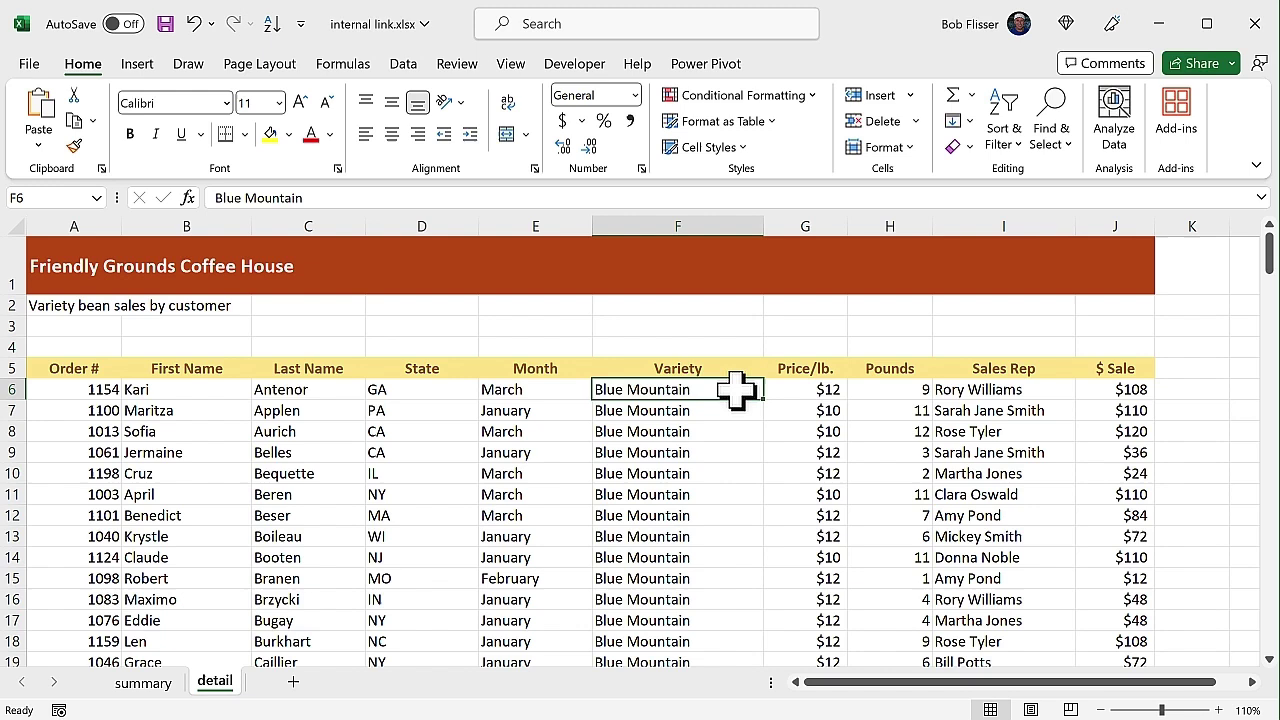
{"action": "left_click", "coordinate": [147, 683]}
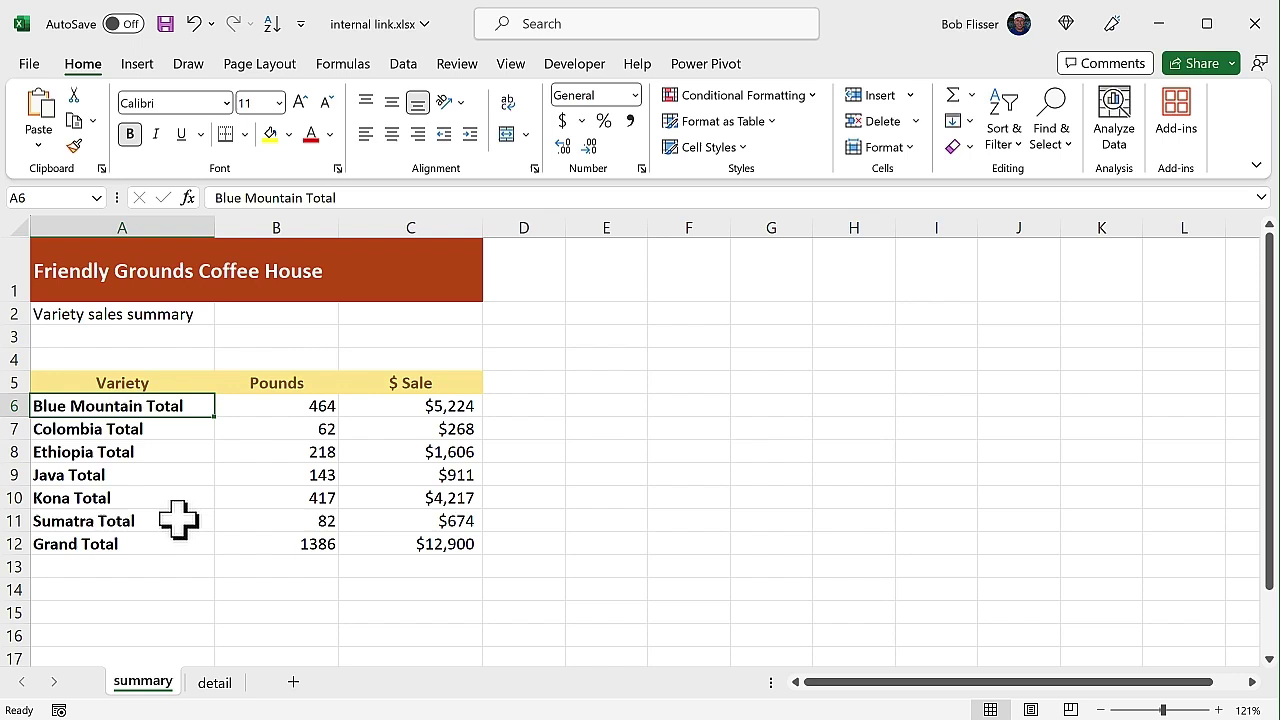
Turn the text in A6 of the summary sheet into a HYPERLINK formula targeting "#detail!F6" with friendly name "Blue Mountain Total"
{"action": "left_click", "coordinate": [214, 198]}
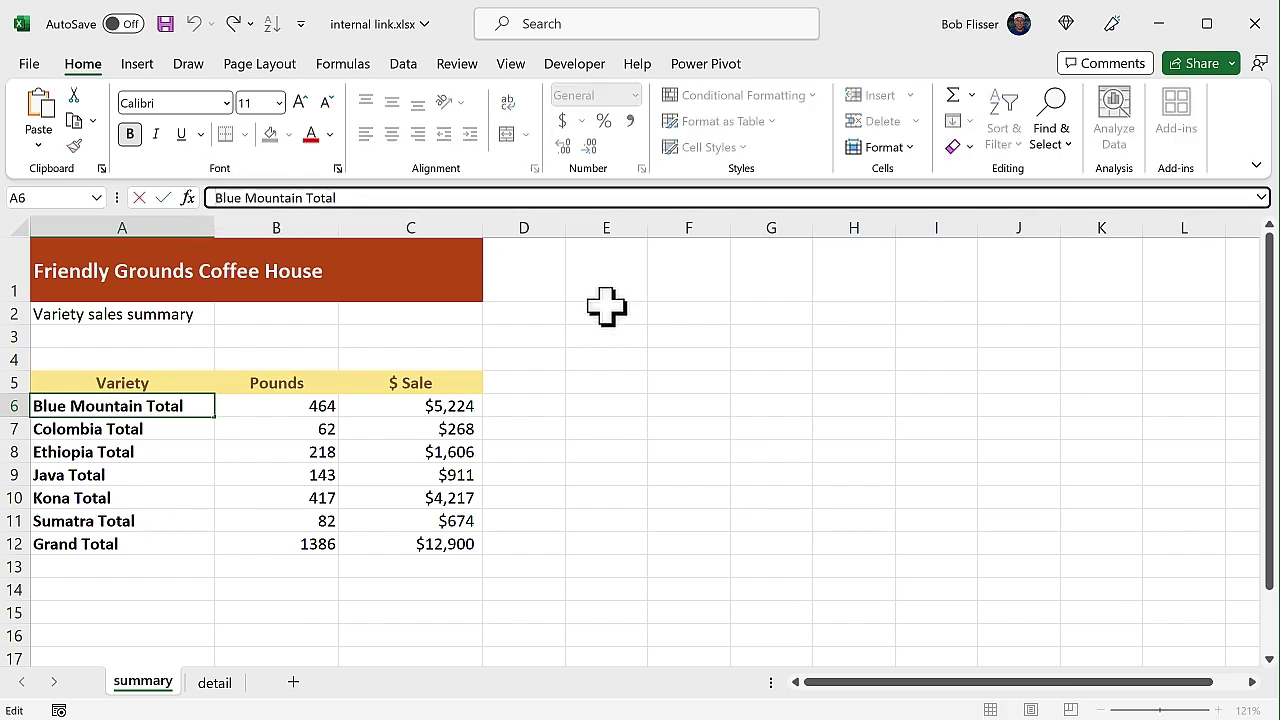
{"action": "type", "text": "=hyp"}
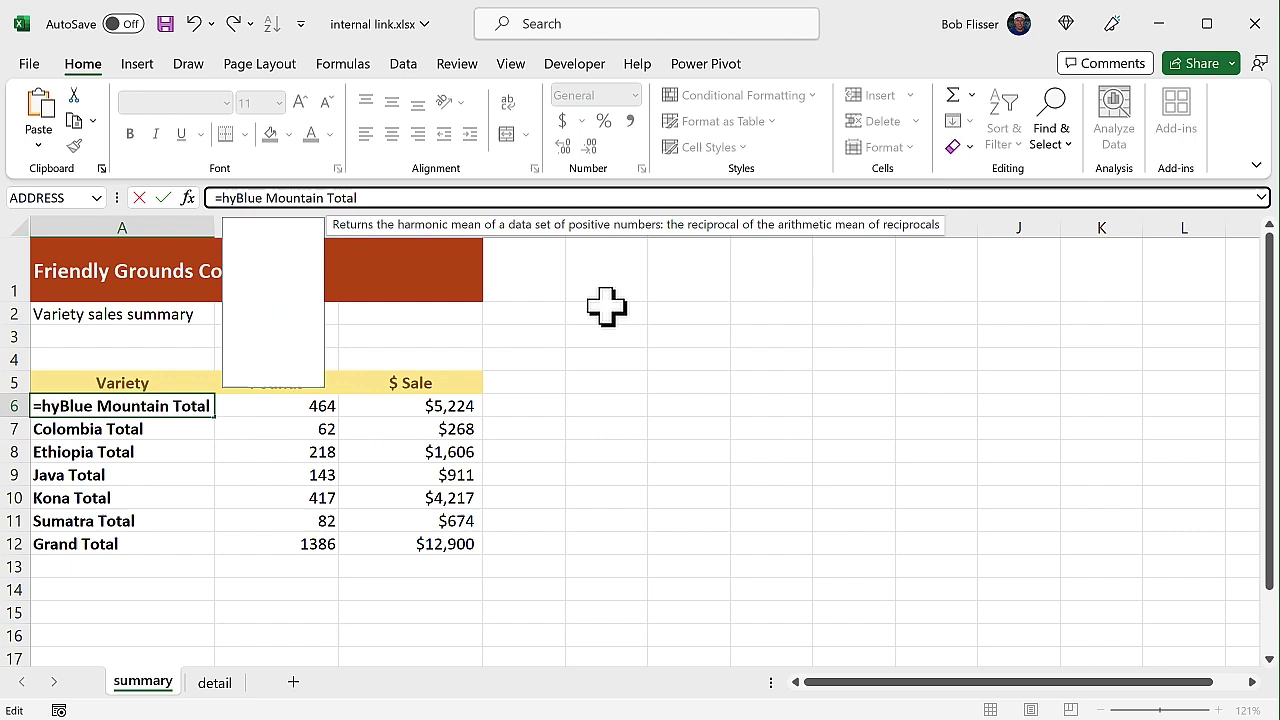
{"action": "key", "text": "Tab"}
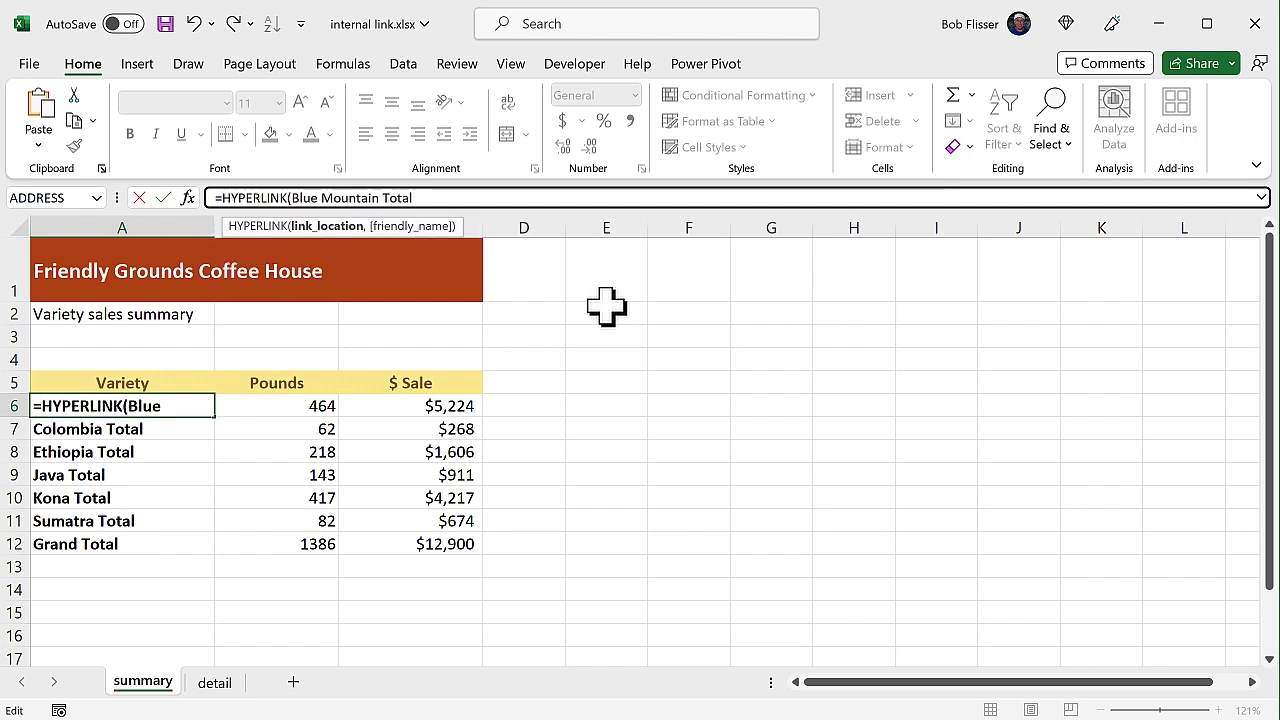
{"action": "type", "text": "\""}
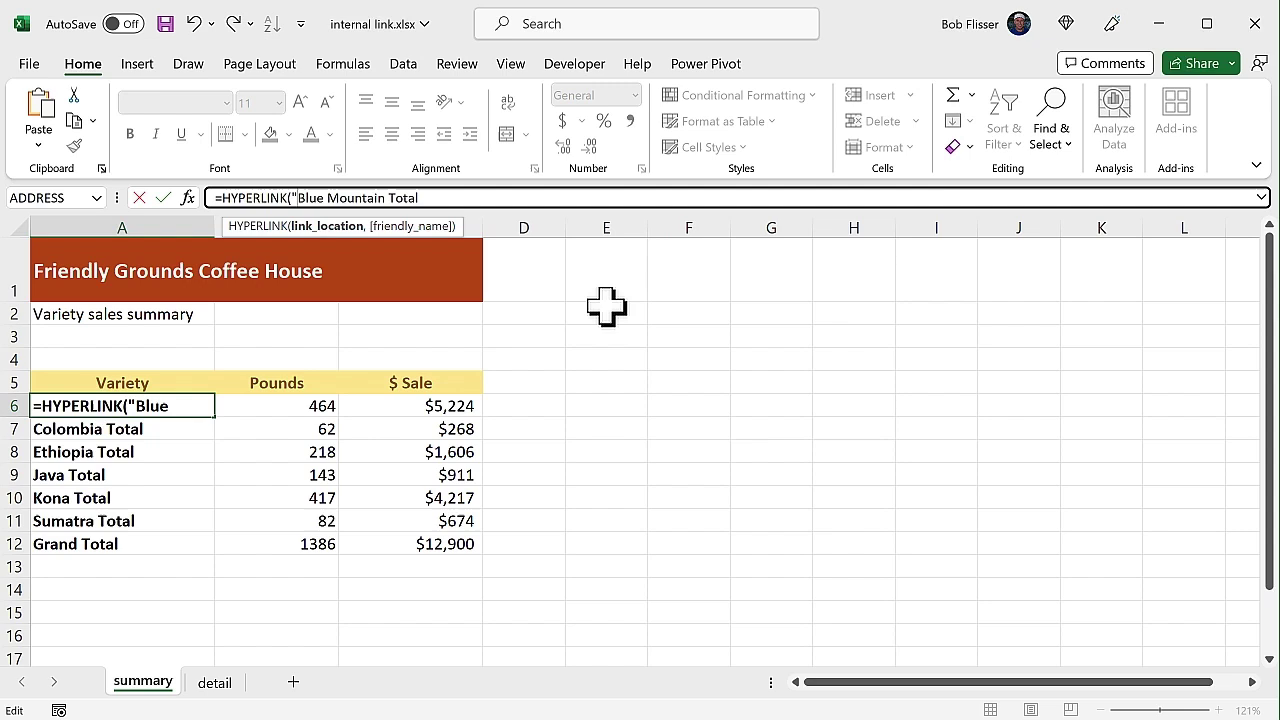
{"action": "type", "text": "#de"}
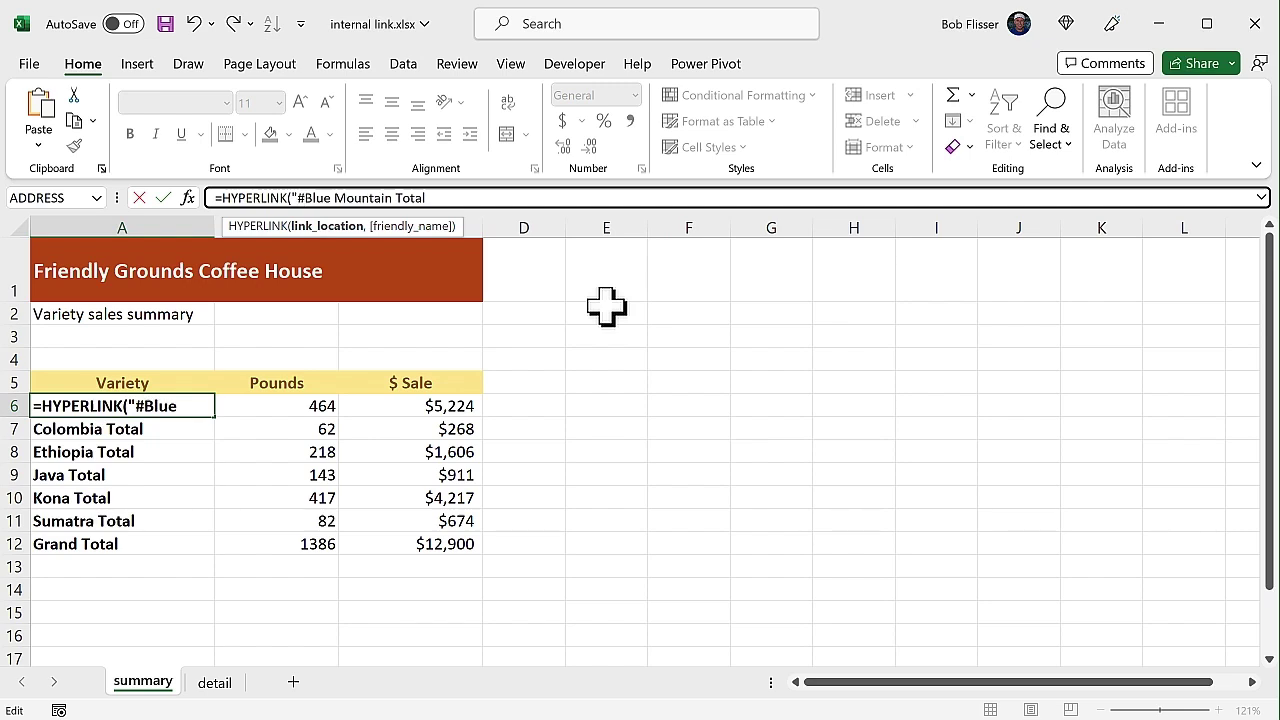
{"action": "type", "text": "aBl"}
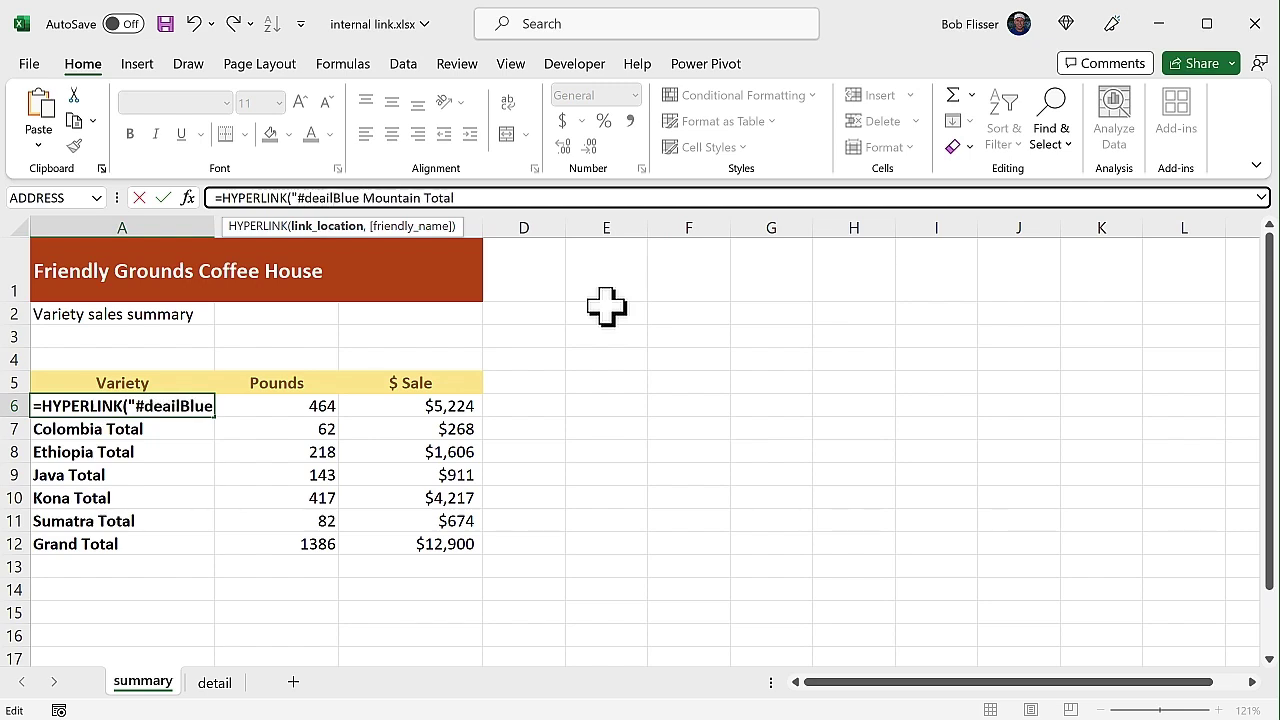
{"action": "key", "text": "BackSpace"}
{"action": "key", "text": "BackSpace"}
{"action": "type", "text": "tail"}
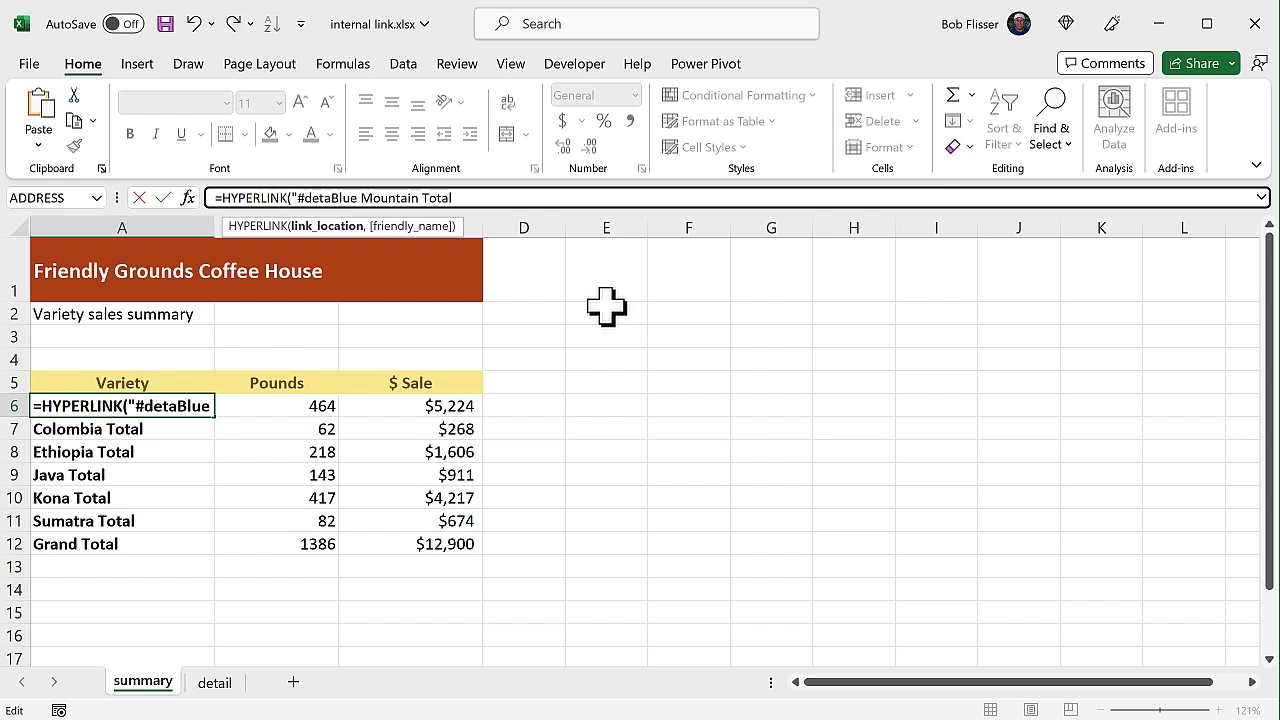
{"action": "type", "text": "!"}
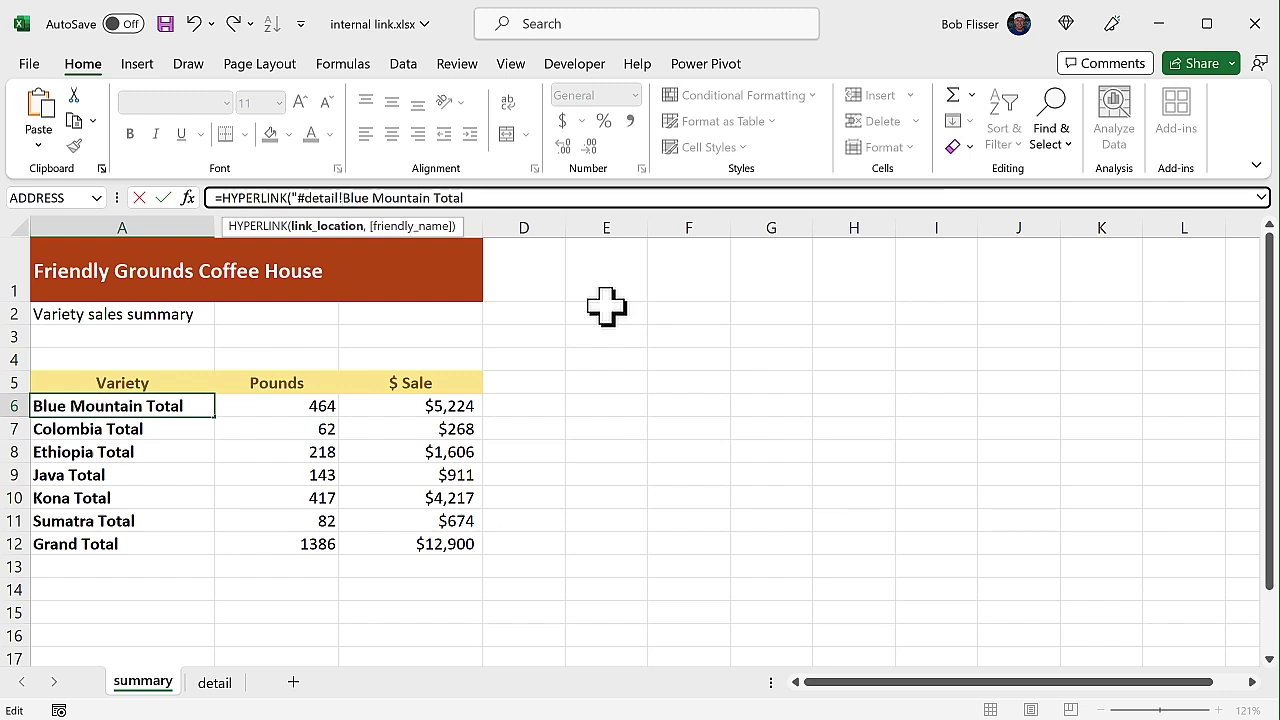
{"action": "type", "text": "F6"}
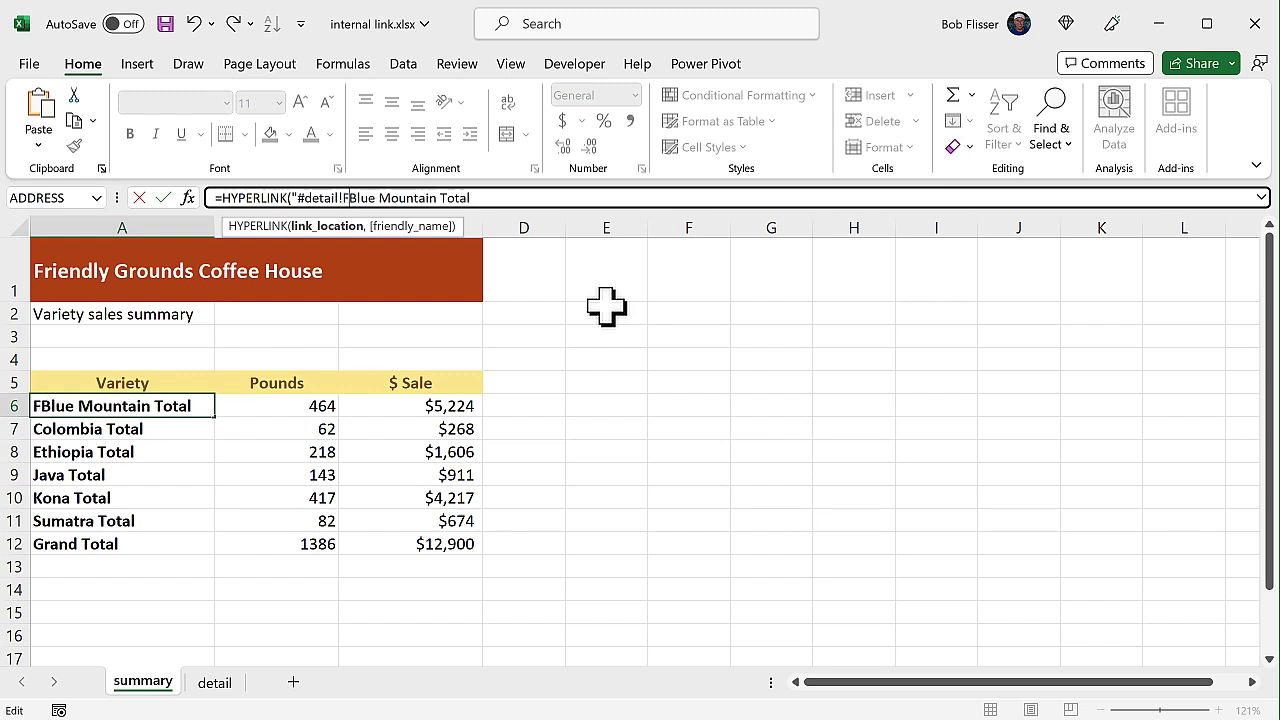
{"action": "type", "text": "\""}
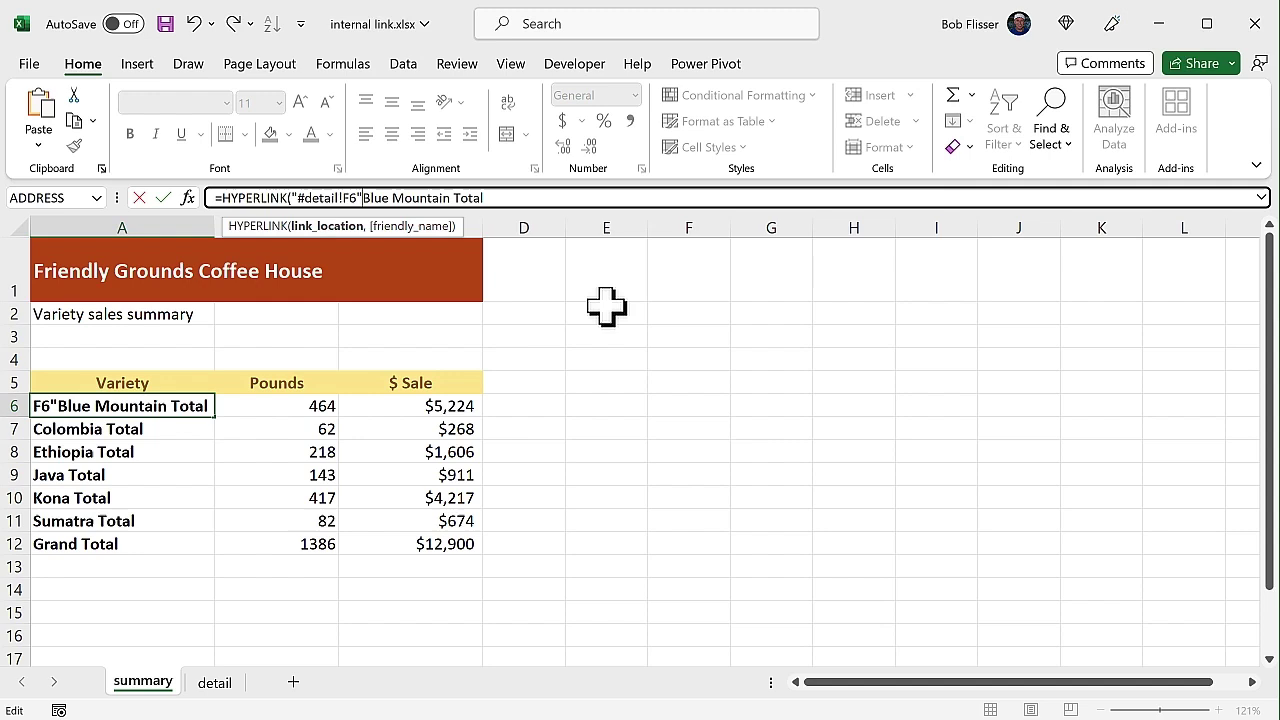
{"action": "type", "text": ",\""}
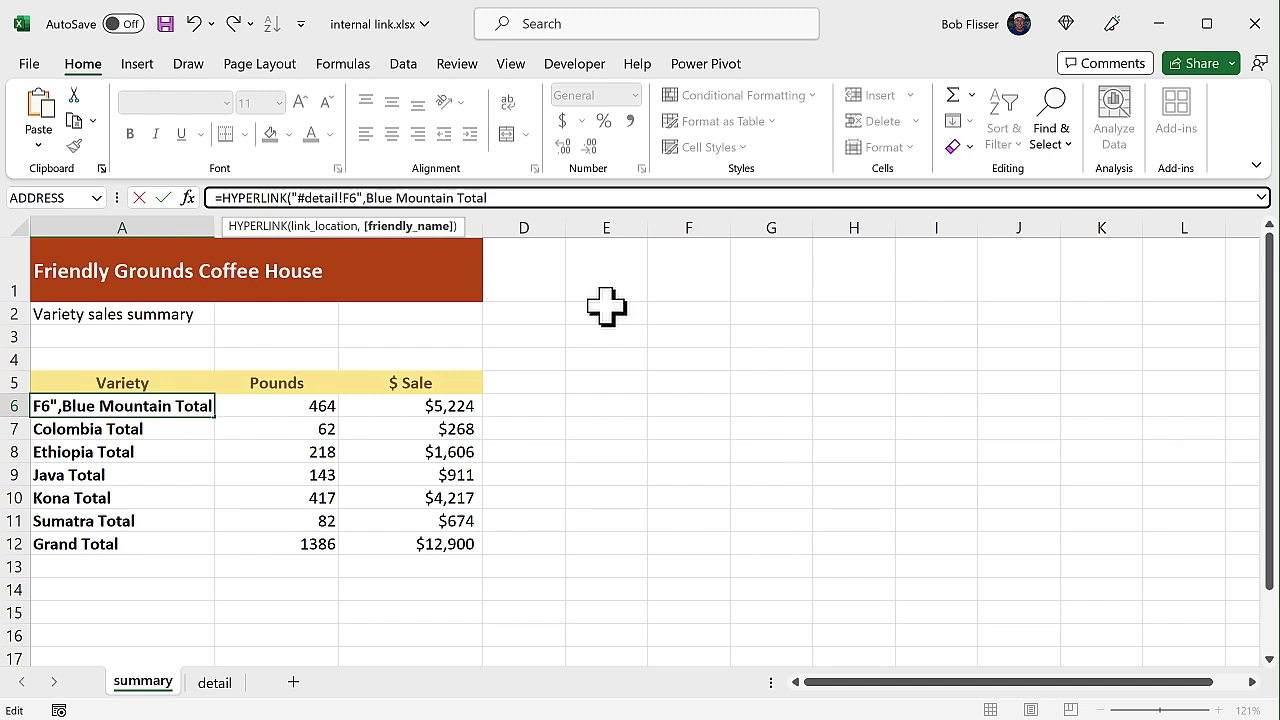
{"action": "left_click", "coordinate": [503, 198]}
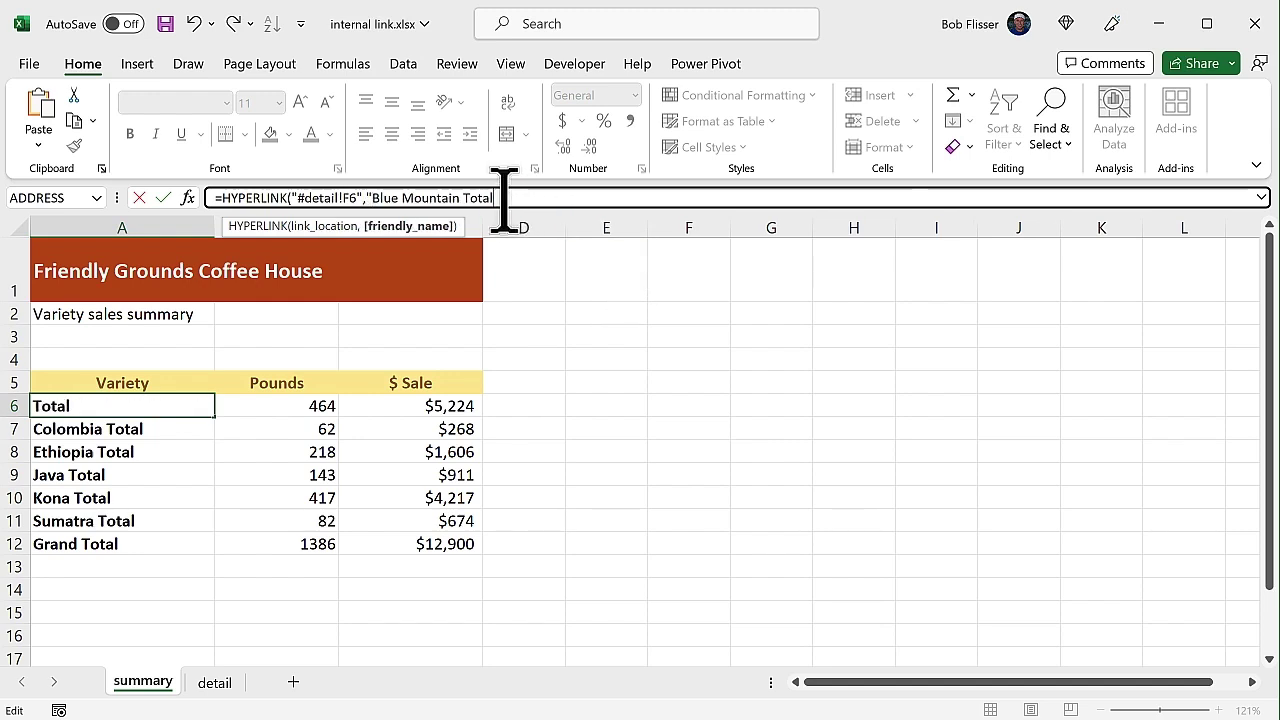
{"action": "type", "text": "\")"}
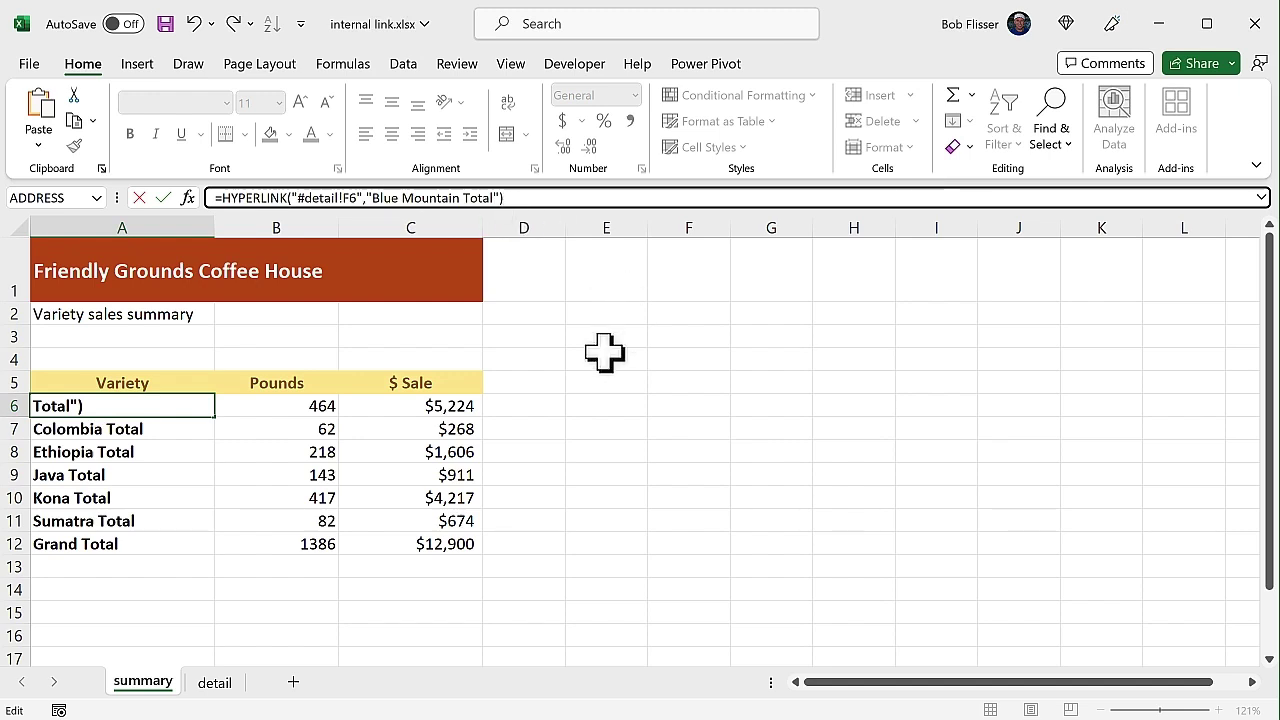
{"action": "key", "text": "Return"}
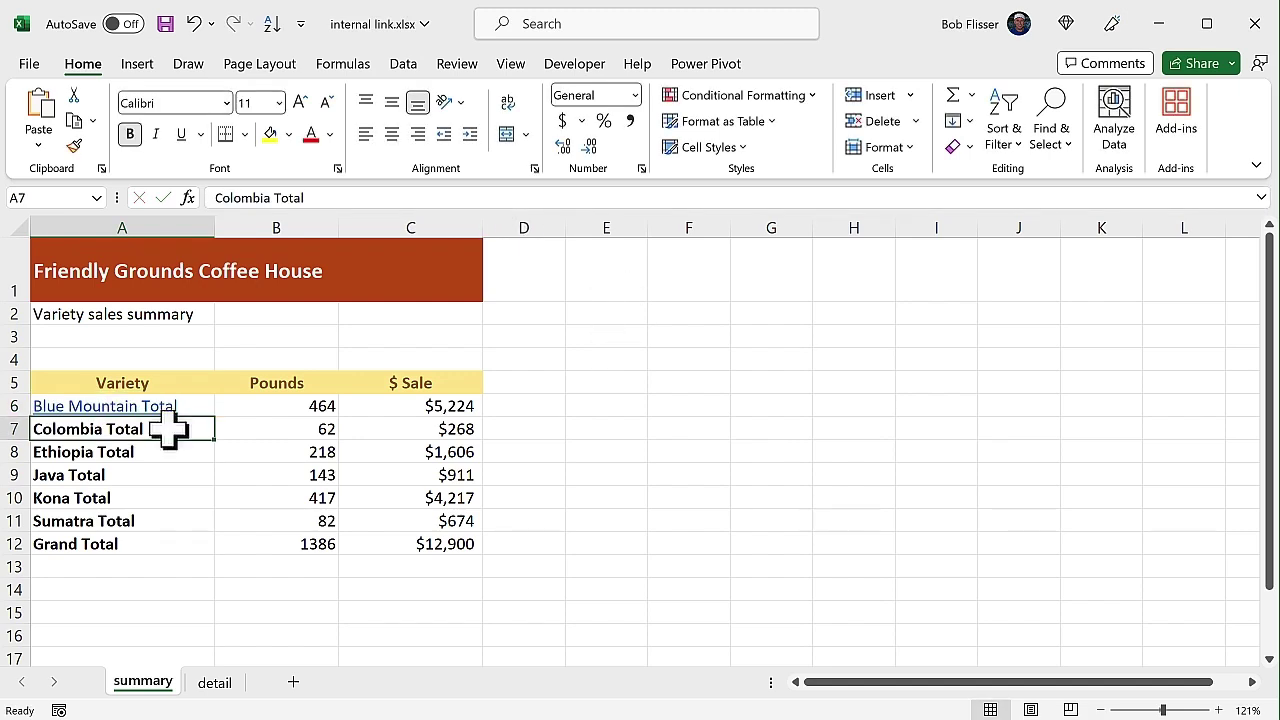
Turn the text in A7 into a HYPERLINK formula targeting "#detail!F73" with friendly name "Colombia Total"
{"action": "left_click", "coordinate": [214, 197]}
{"action": "type", "text": "="}
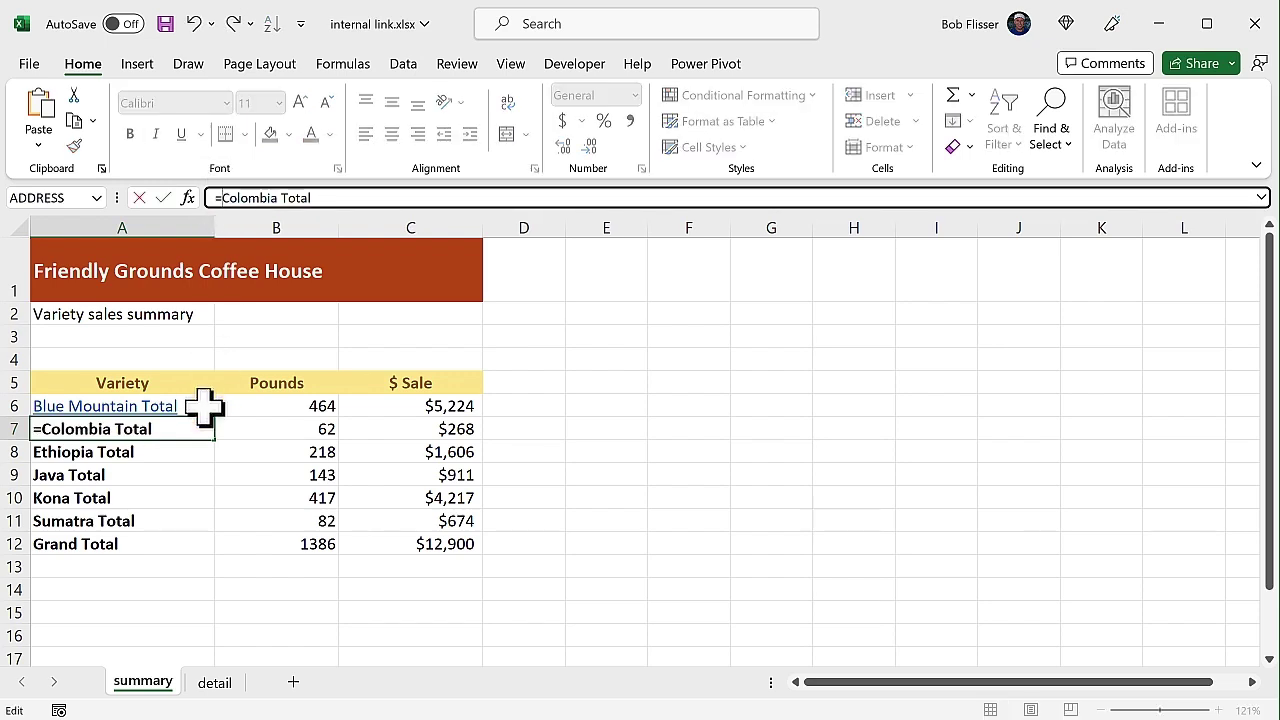
{"action": "type", "text": "hyp"}
{"action": "key", "text": "Tab"}
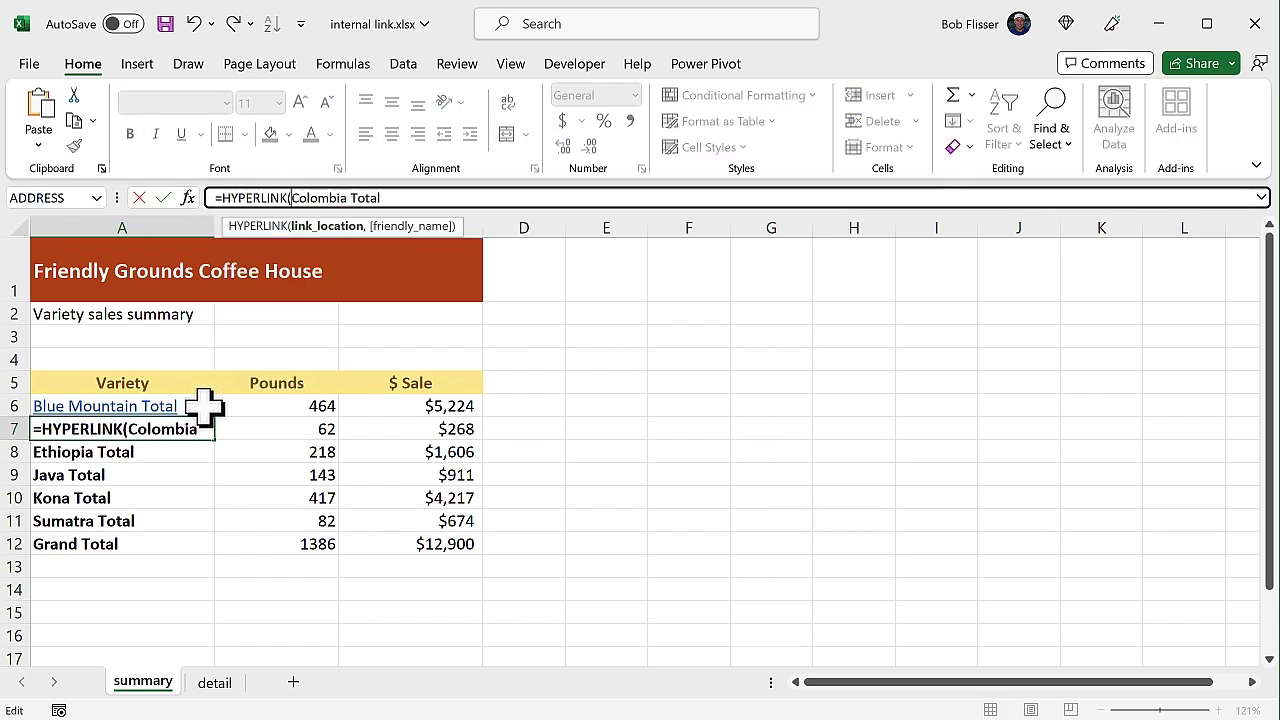
{"action": "type", "text": "\"#"}
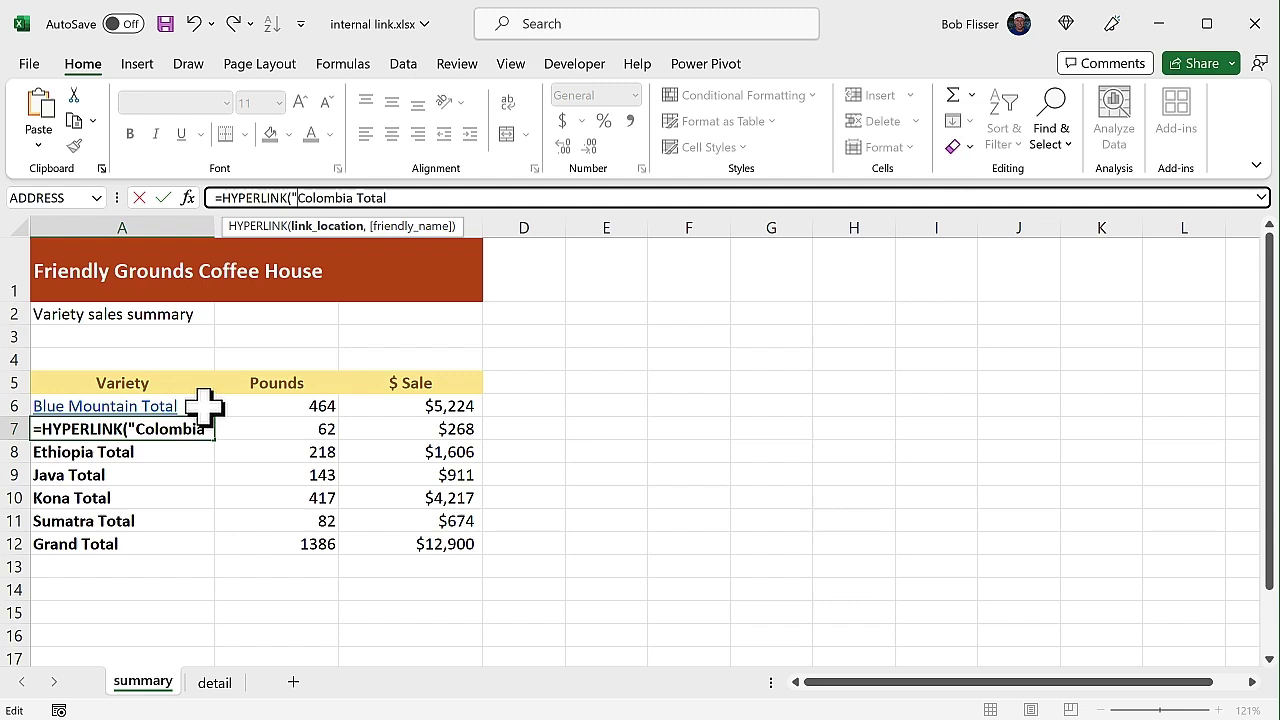
{"action": "type", "text": "detail"}
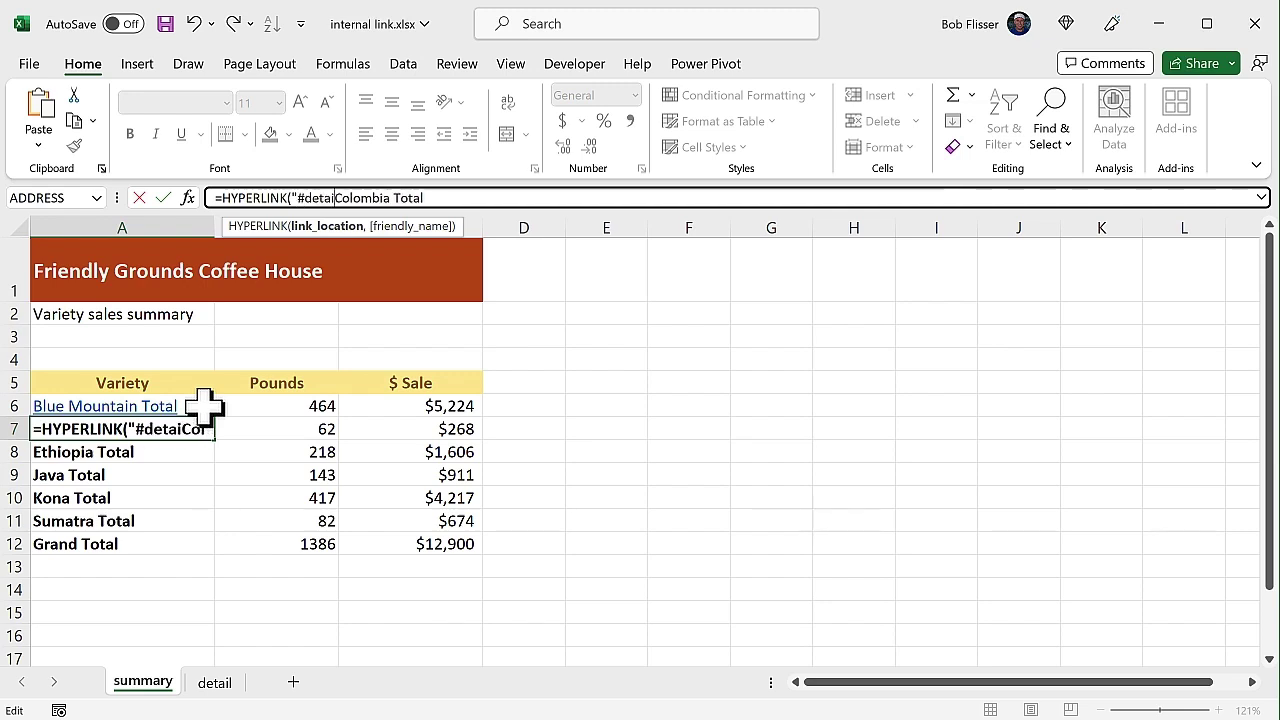
{"action": "type", "text": "!F73\",\""}
{"action": "left_click", "coordinate": [494, 197]}
{"action": "type", "text": "\")"}
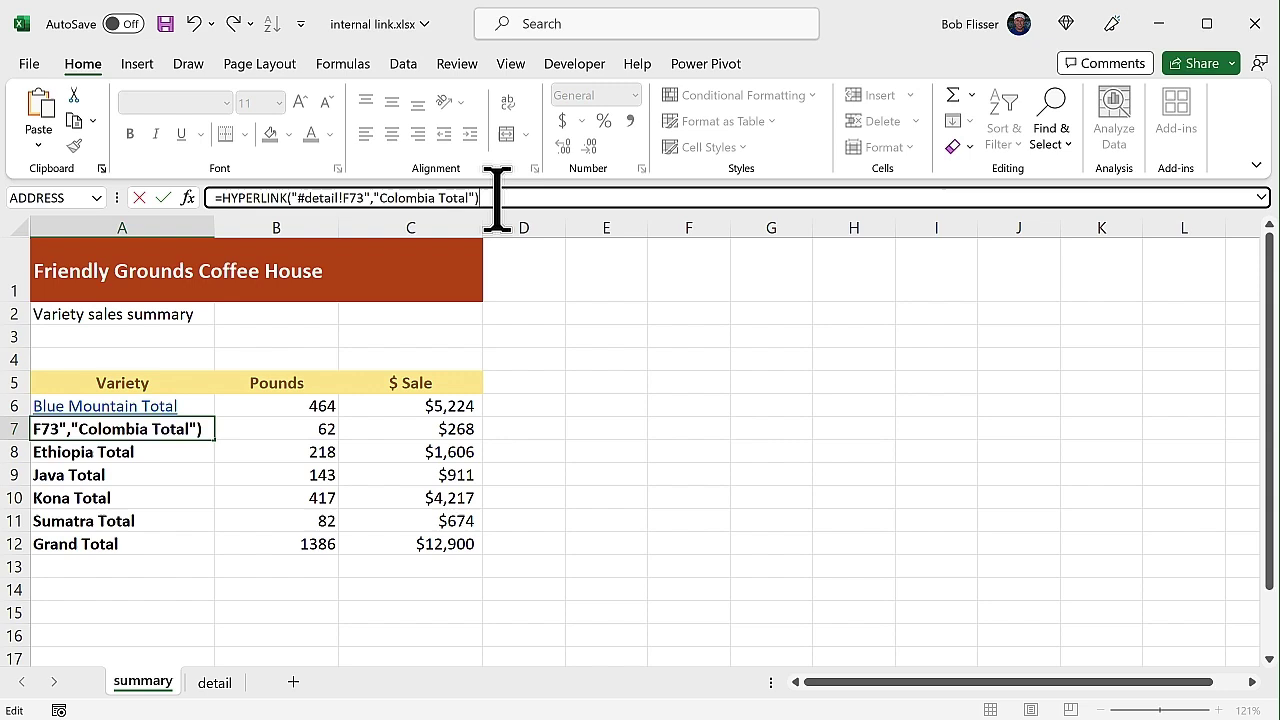
{"action": "key", "text": "Return"}
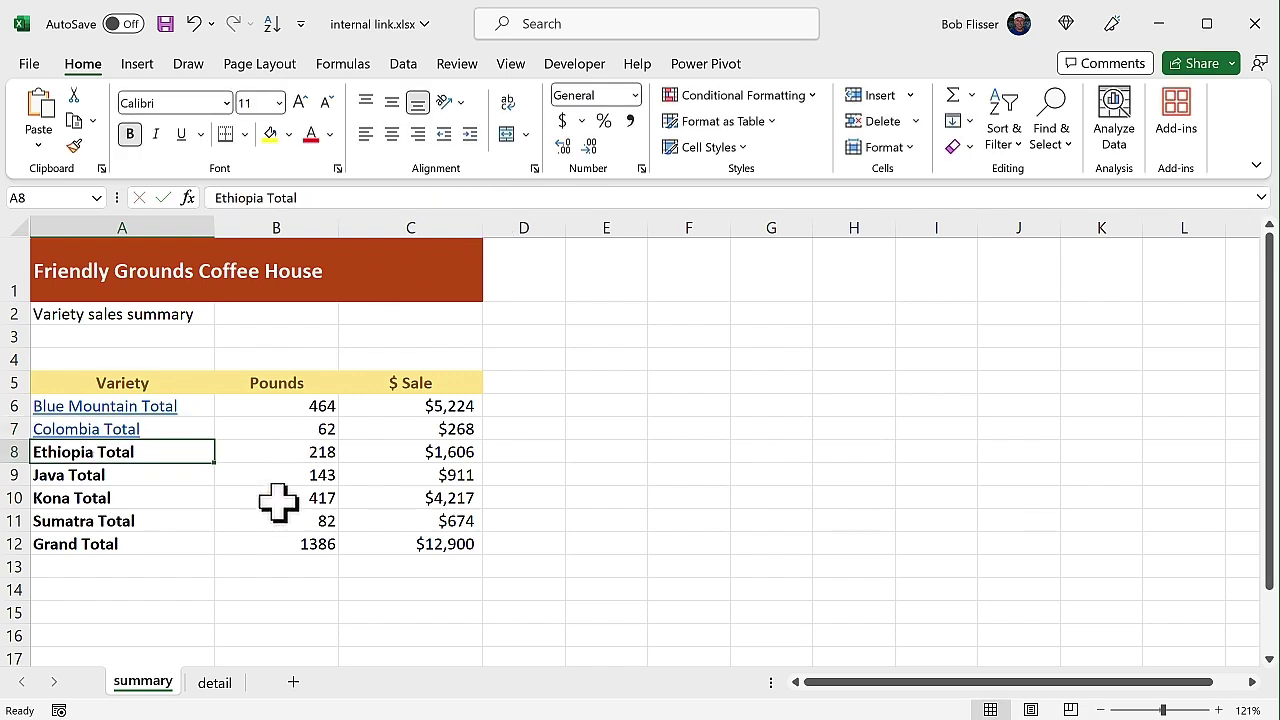
Test the Blue Mountain Total and Colombia Total links, returning to the summary sheet between them
{"action": "left_click", "coordinate": [176, 412]}
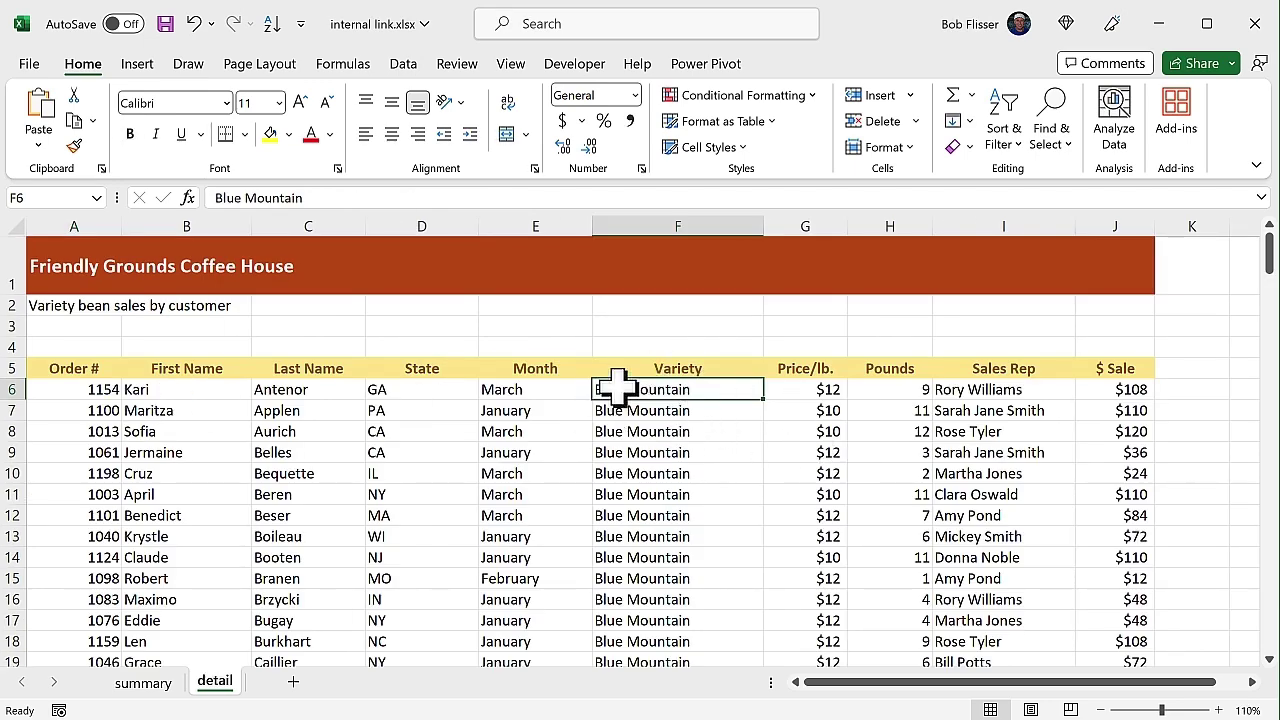
{"action": "left_click", "coordinate": [150, 686]}
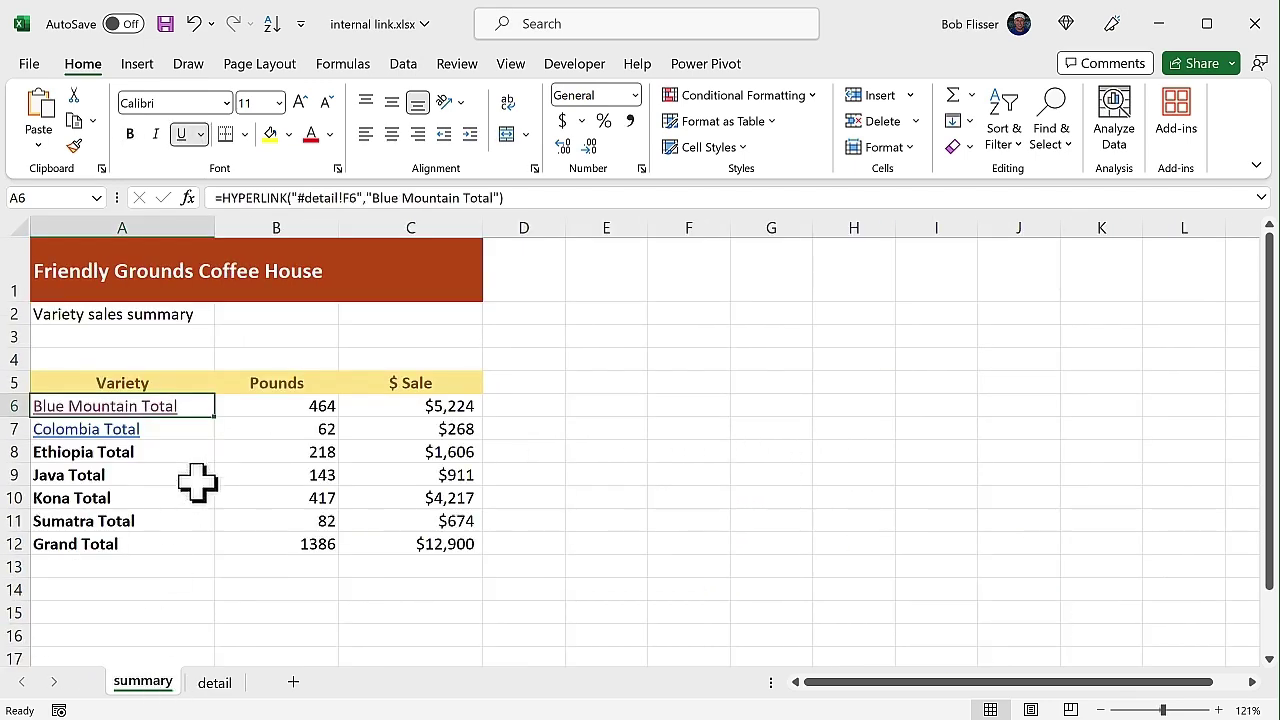
{"action": "left_click", "coordinate": [137, 430]}
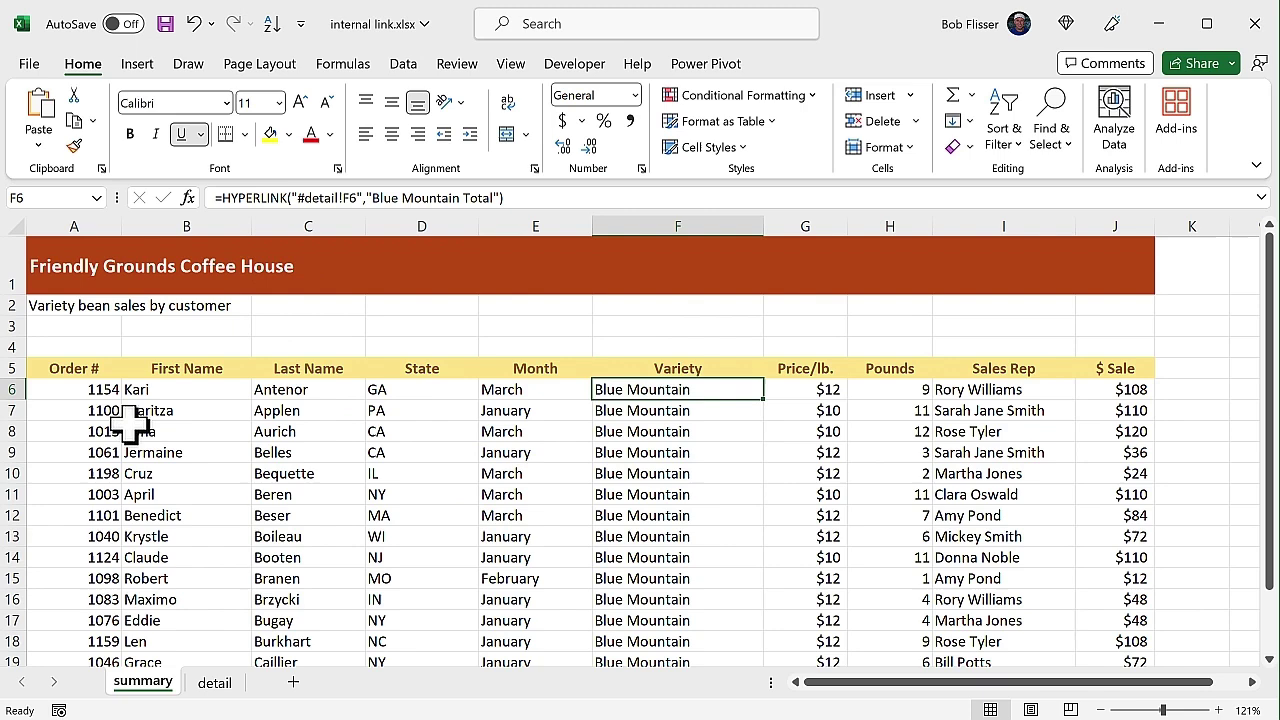
{"action": "scroll", "coordinate": [665, 586], "scroll_direction": "down", "scroll_amount": 2}
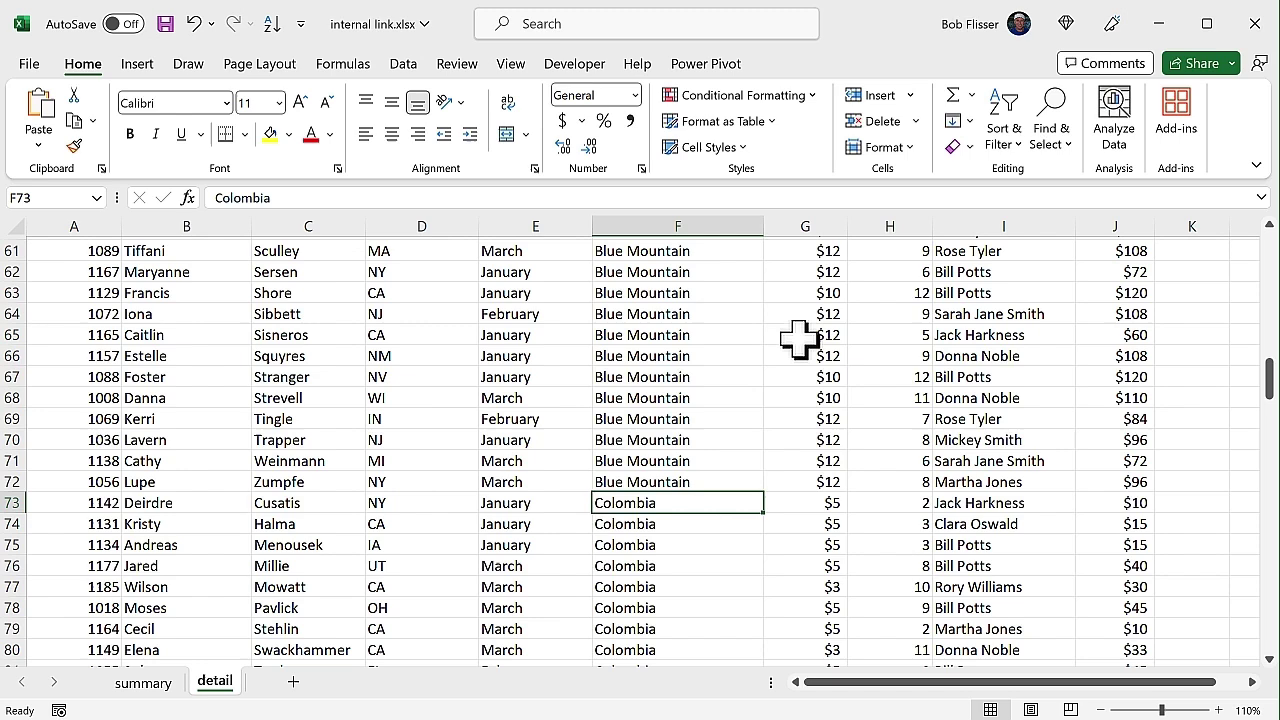
Turn I12 on the detail sheet into a HYPERLINK formula targeting "[sales reps.xlsx]names!A6", keeping the sales rep's name as friendly name
{"action": "scroll", "coordinate": [795, 337], "scroll_direction": "up", "scroll_amount": 20}
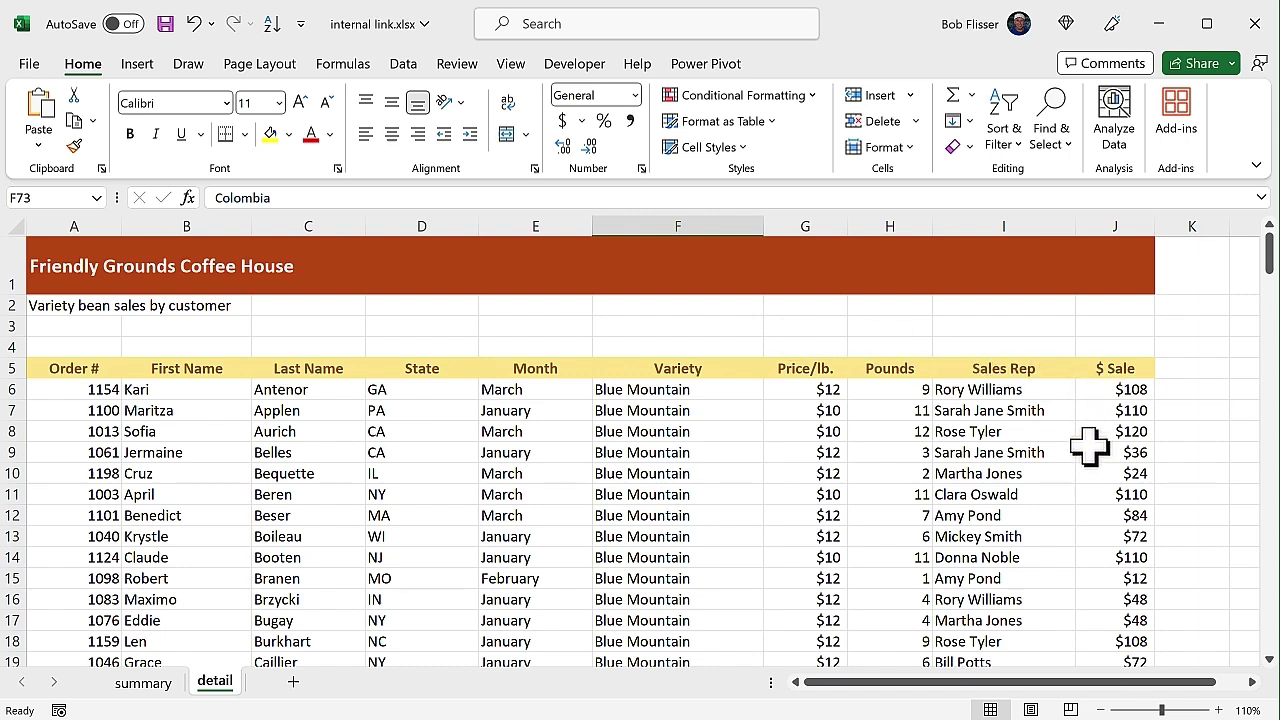
{"action": "left_click", "coordinate": [998, 518]}
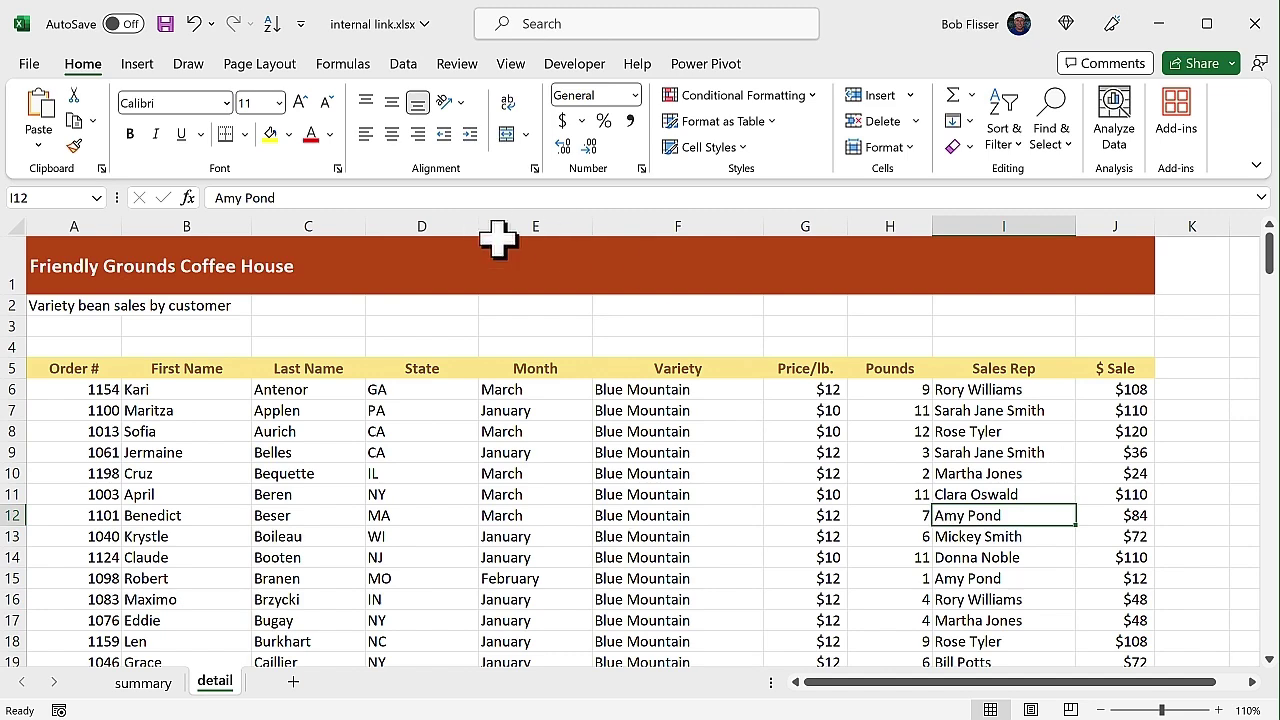
{"action": "left_click", "coordinate": [215, 197]}
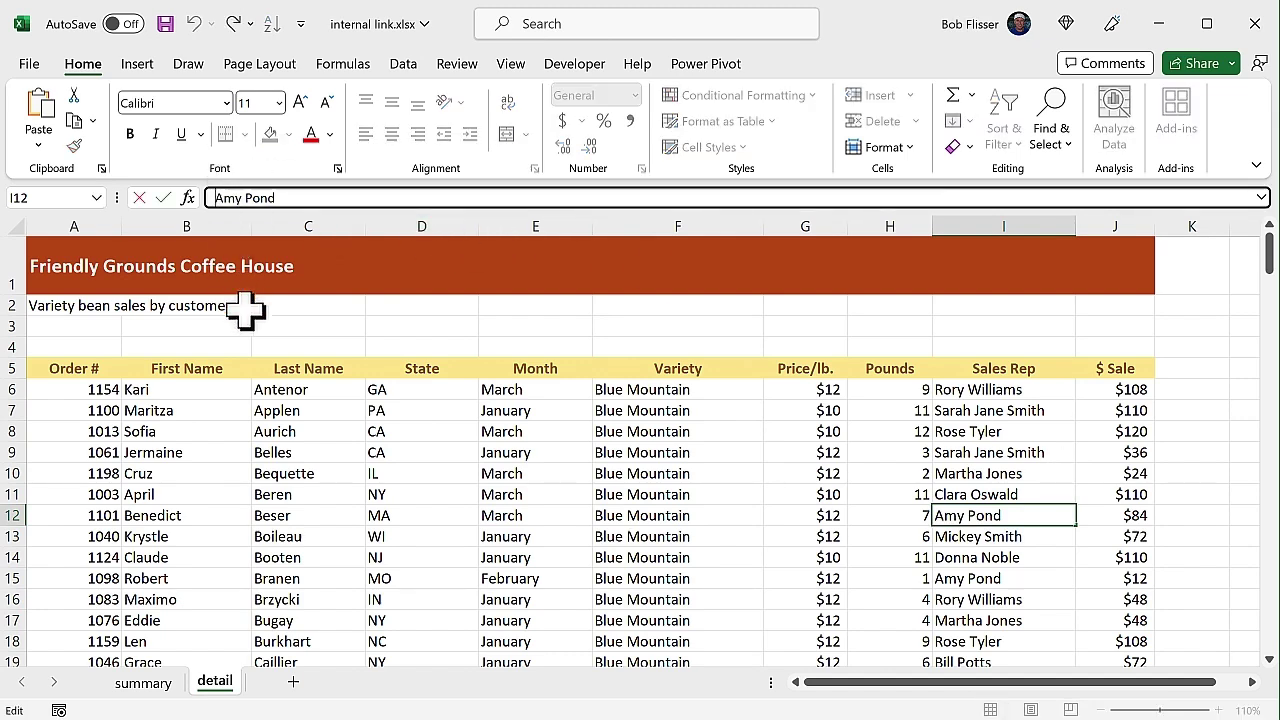
{"action": "type", "text": "=hyperlink"}
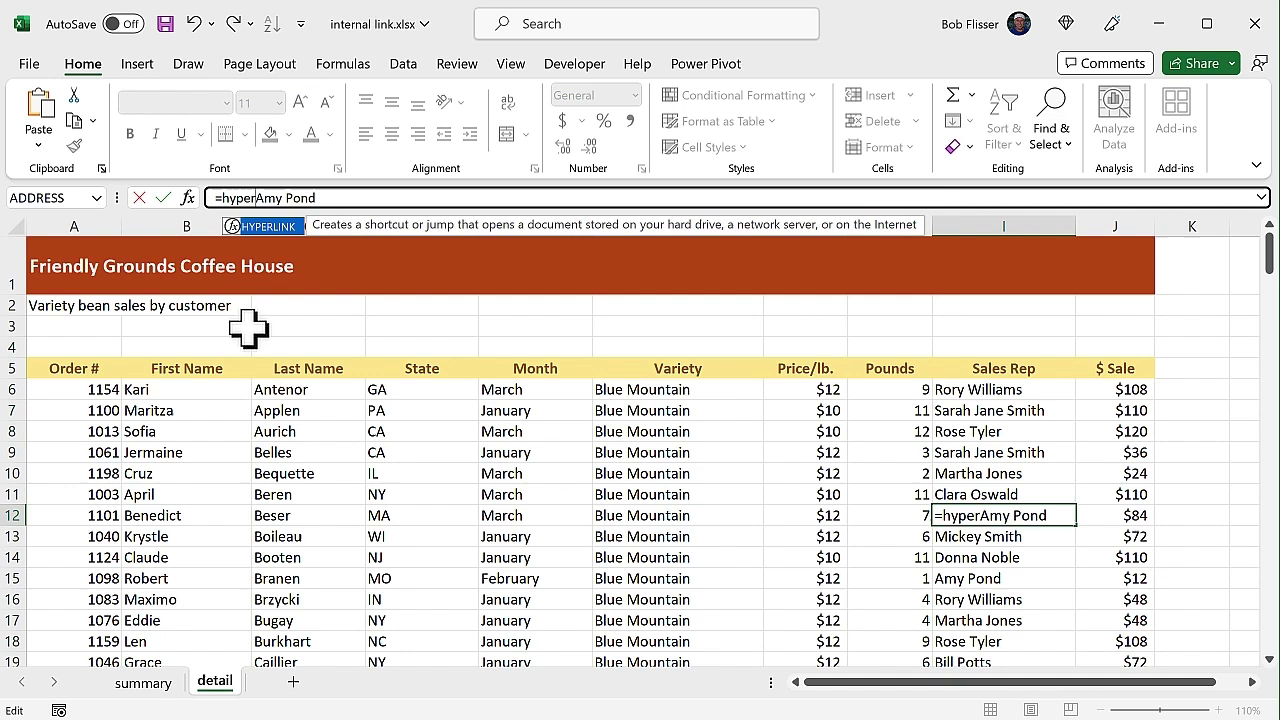
{"action": "key", "text": "Tab"}
{"action": "type", "text": "\""}
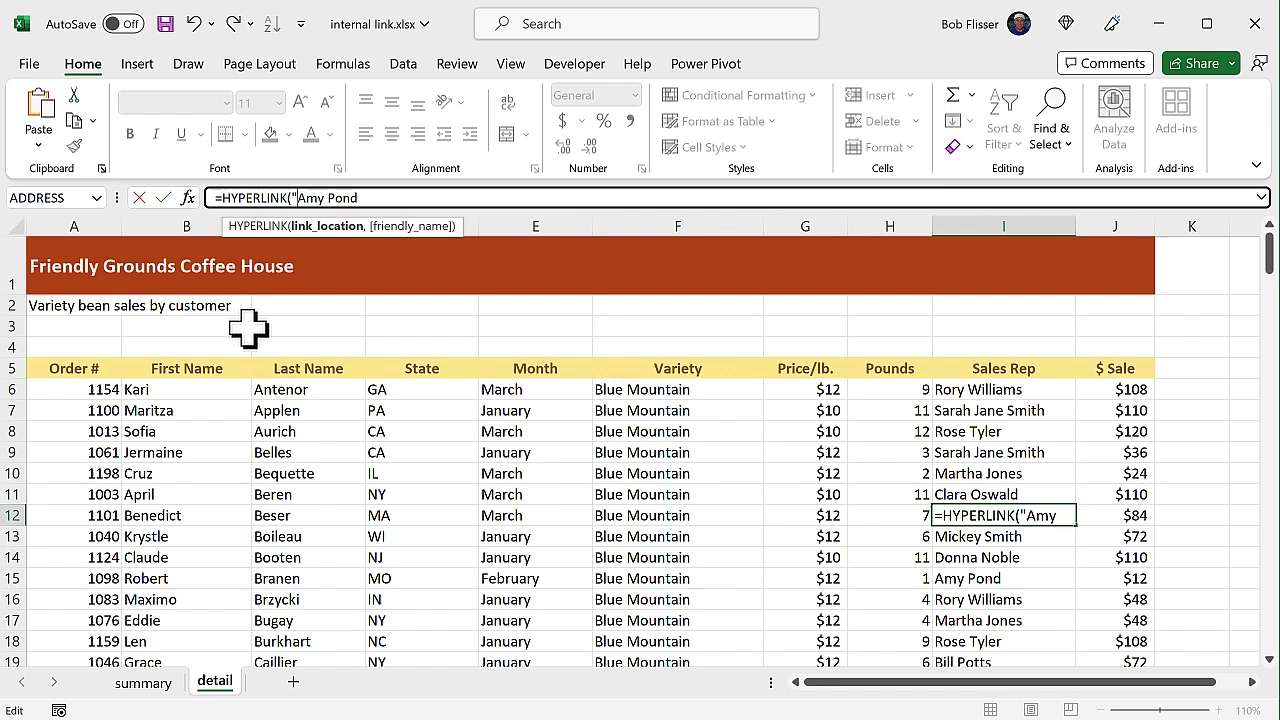
{"action": "type", "text": "["}
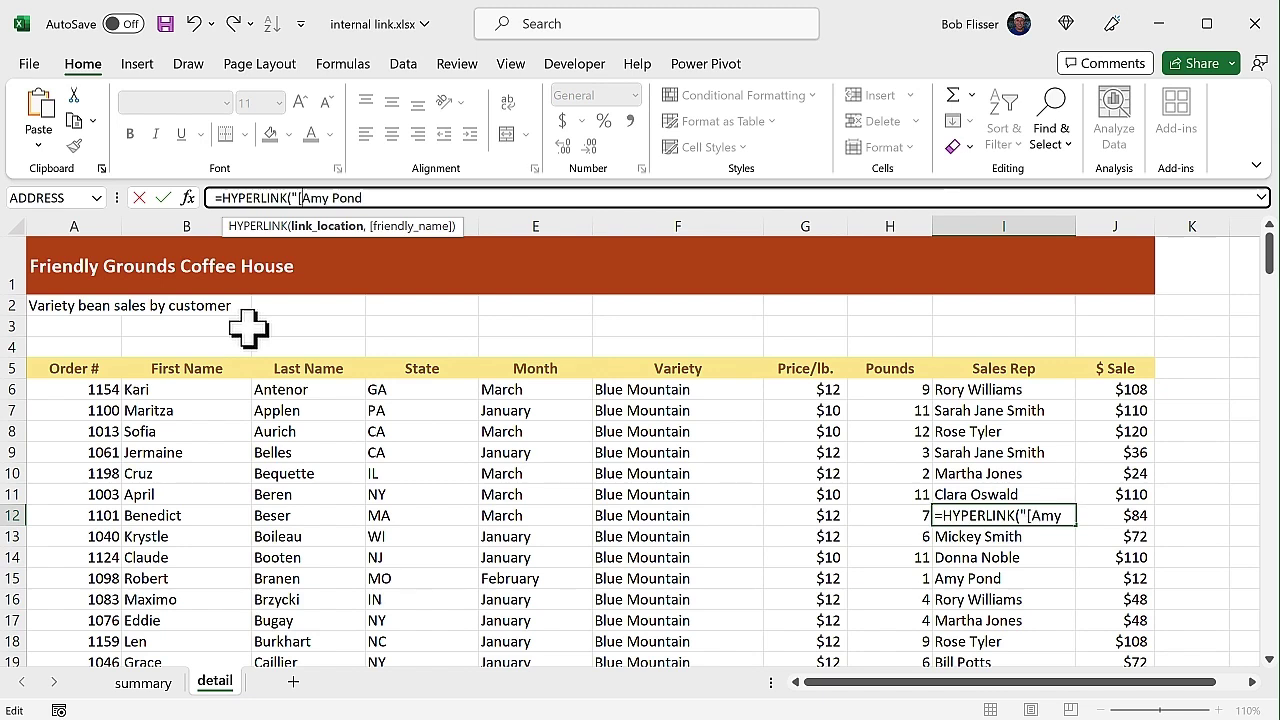
{"action": "type", "text": "sales reps.xlsx]names!A6\","}
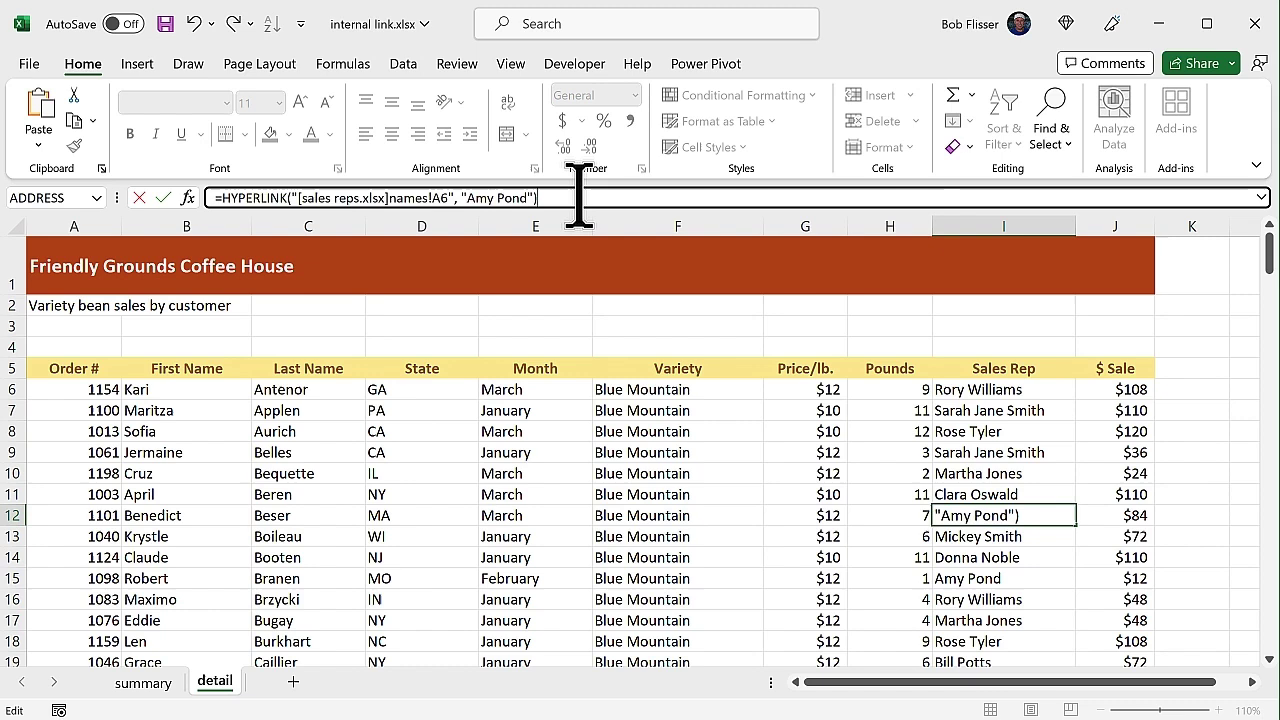
{"action": "key", "text": "Return"}
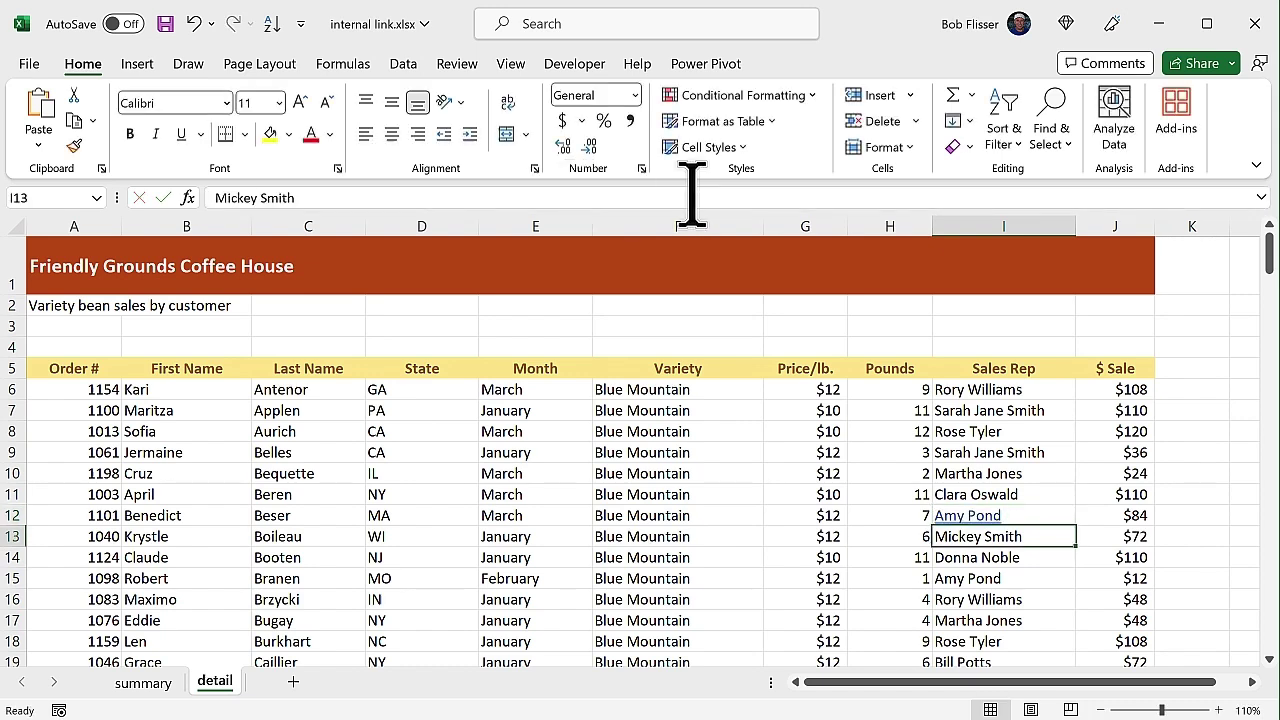
Follow the sales rep link in I12 of the detail sheet to open the linked sales reps workbook
{"action": "left_click", "coordinate": [1011, 619]}
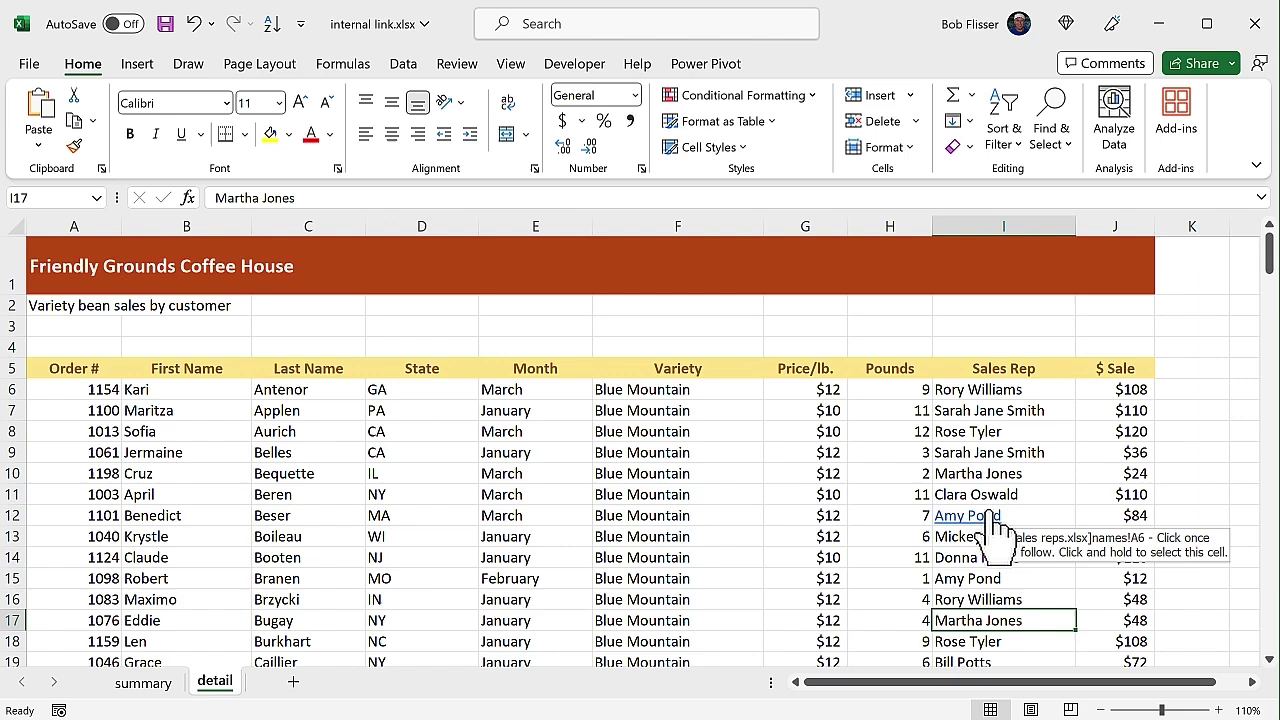
{"action": "left_click", "coordinate": [995, 520]}
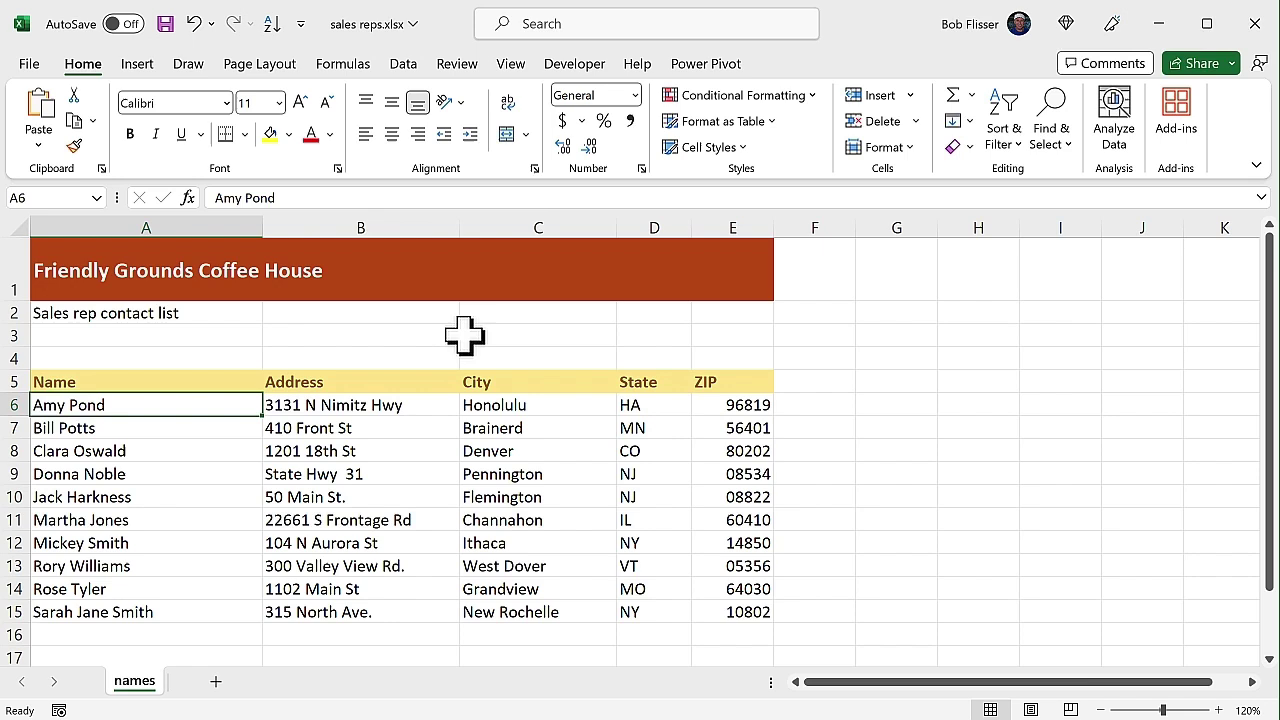
Turn A6 of the names sheet into a HYPERLINK formula targeting "amy info.docx", keeping the rep's name as friendly name, and test the link
{"action": "left_click", "coordinate": [216, 197]}
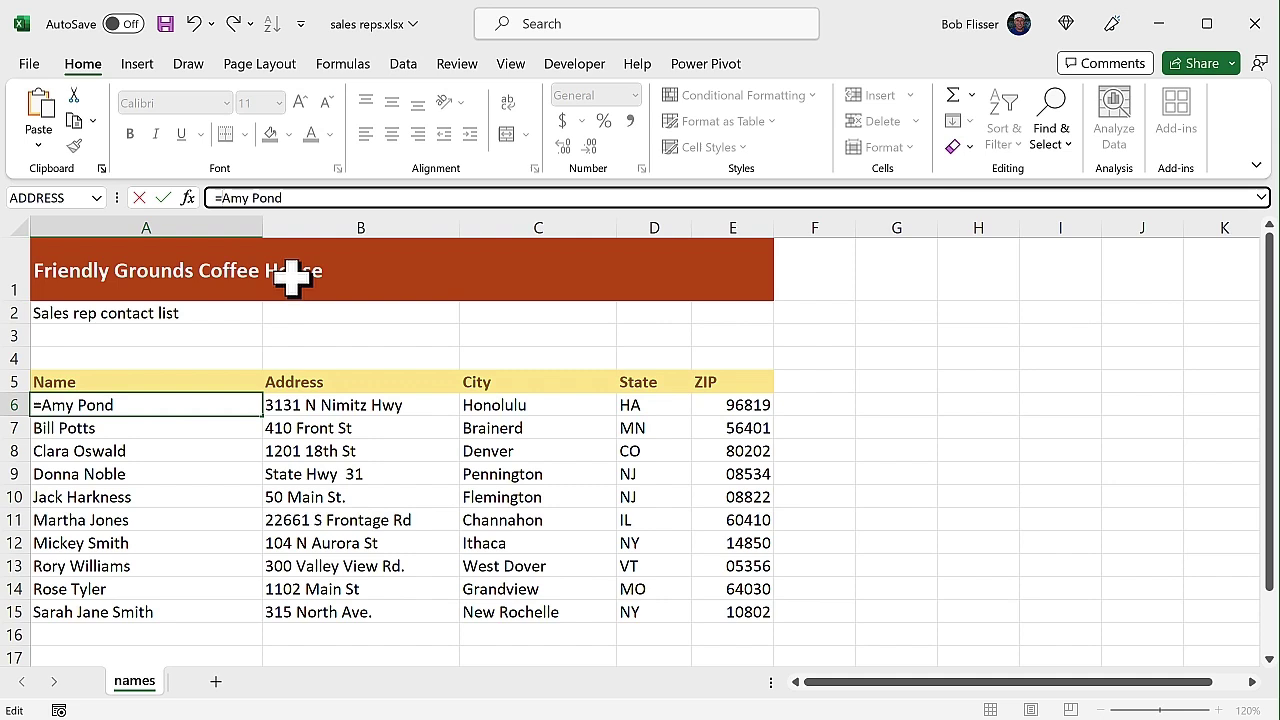
{"action": "type", "text": "hyp"}
{"action": "key", "text": "Tab"}
{"action": "type", "text": "\""}
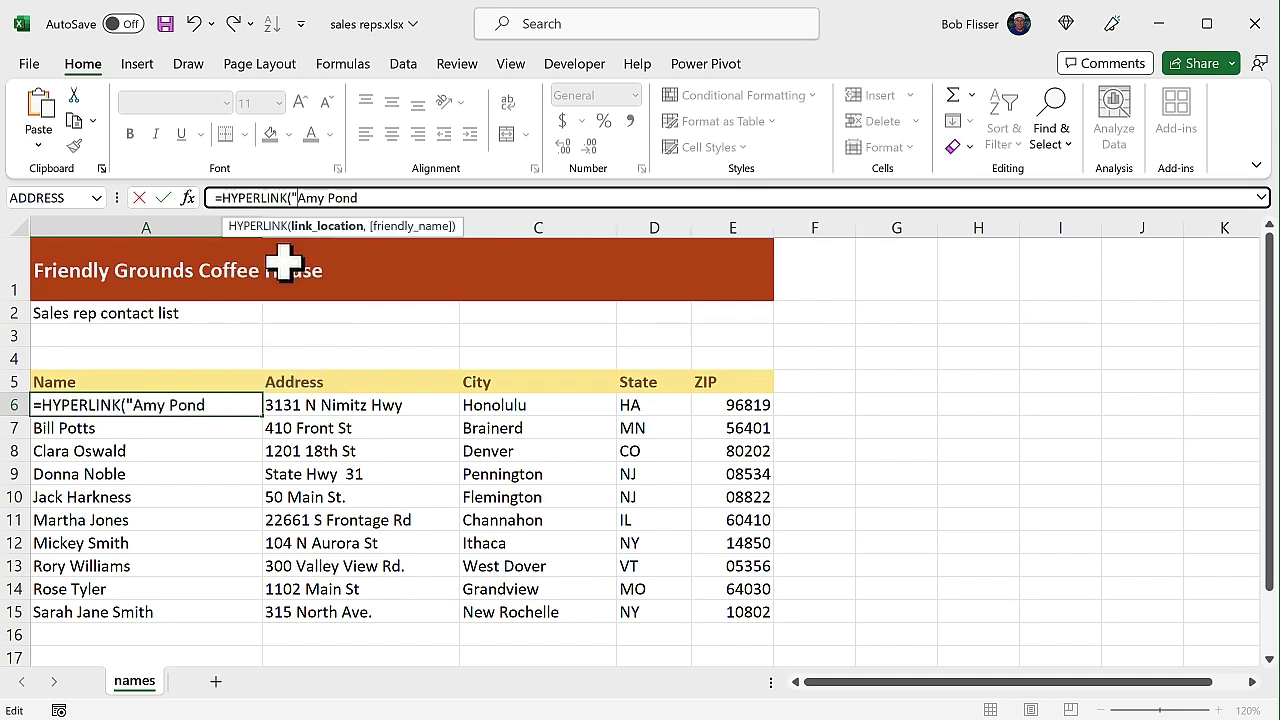
{"action": "type", "text": "amy info"}
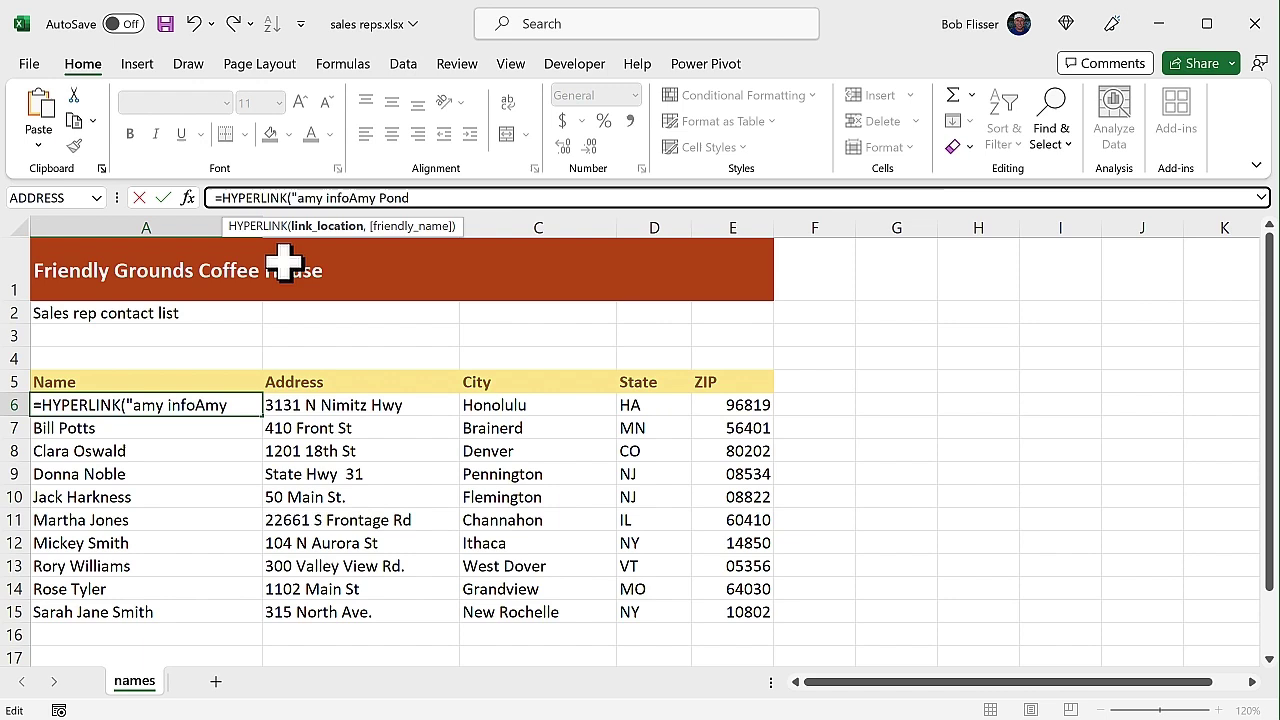
{"action": "type", "text": ".docx\", "}
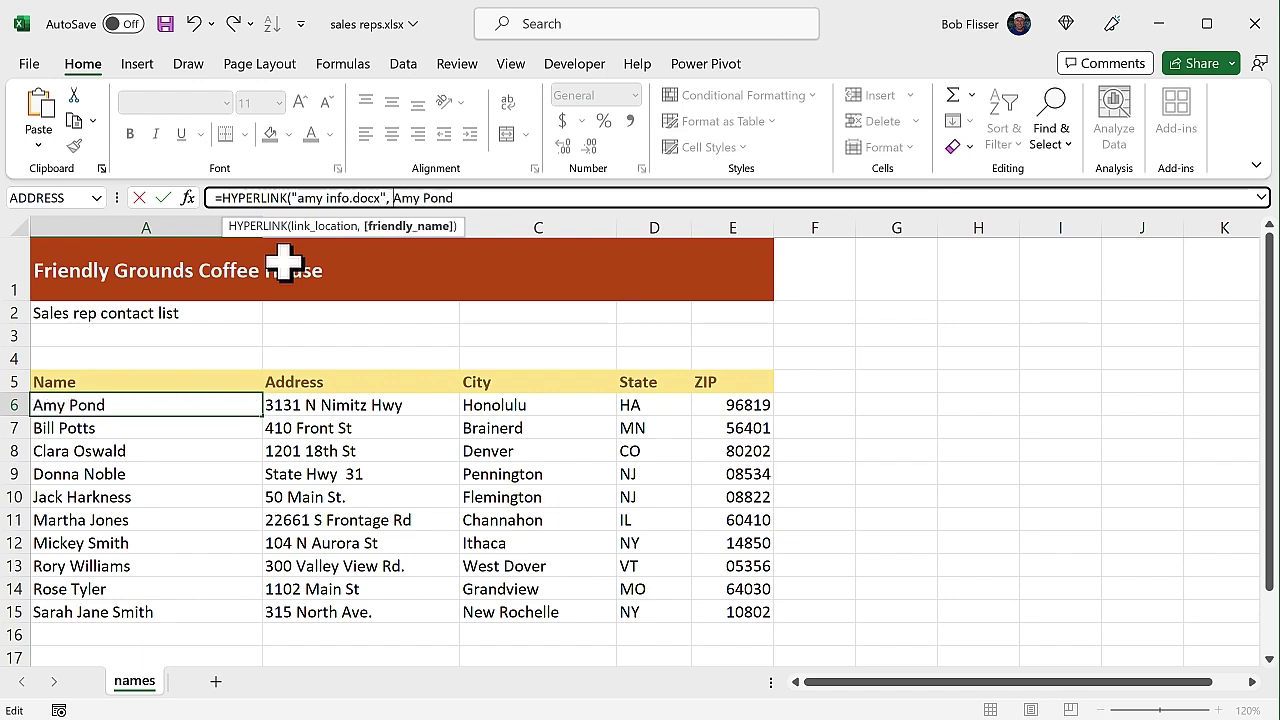
{"action": "type", "text": "\""}
{"action": "left_click", "coordinate": [484, 198]}
{"action": "type", "text": "\")"}
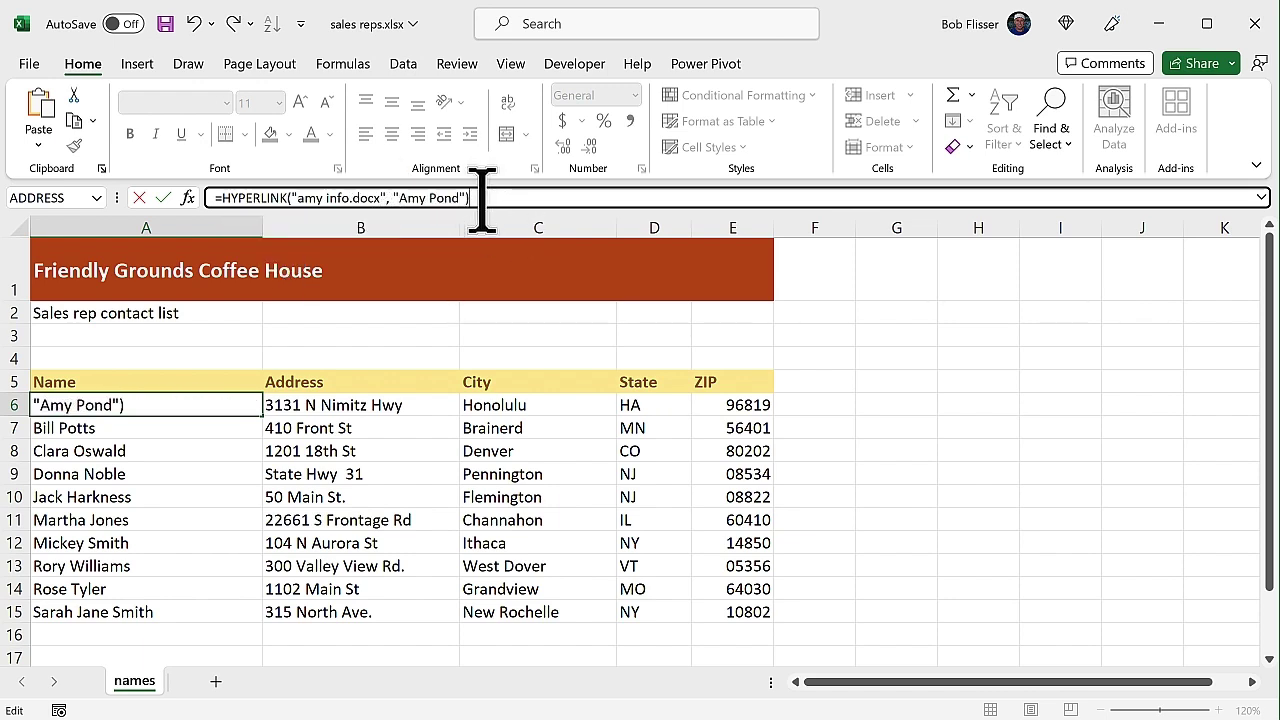
{"action": "key", "text": "Return"}
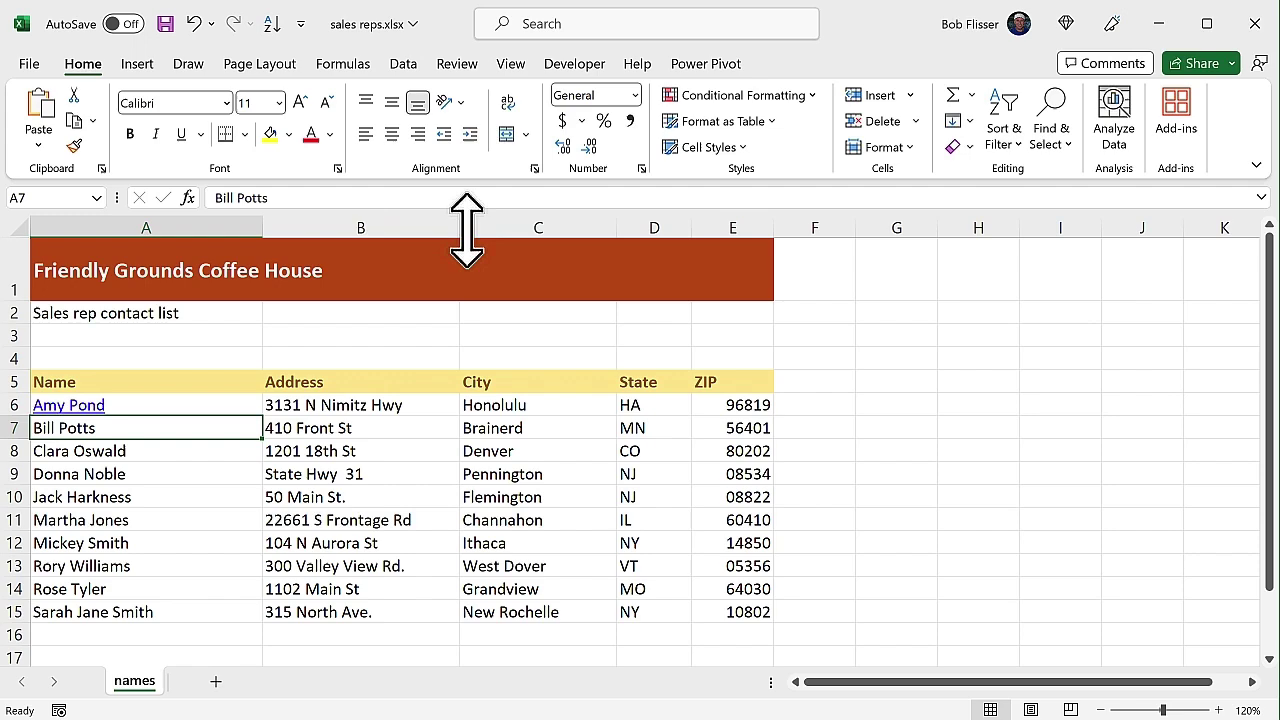
{"action": "left_click", "coordinate": [95, 407]}
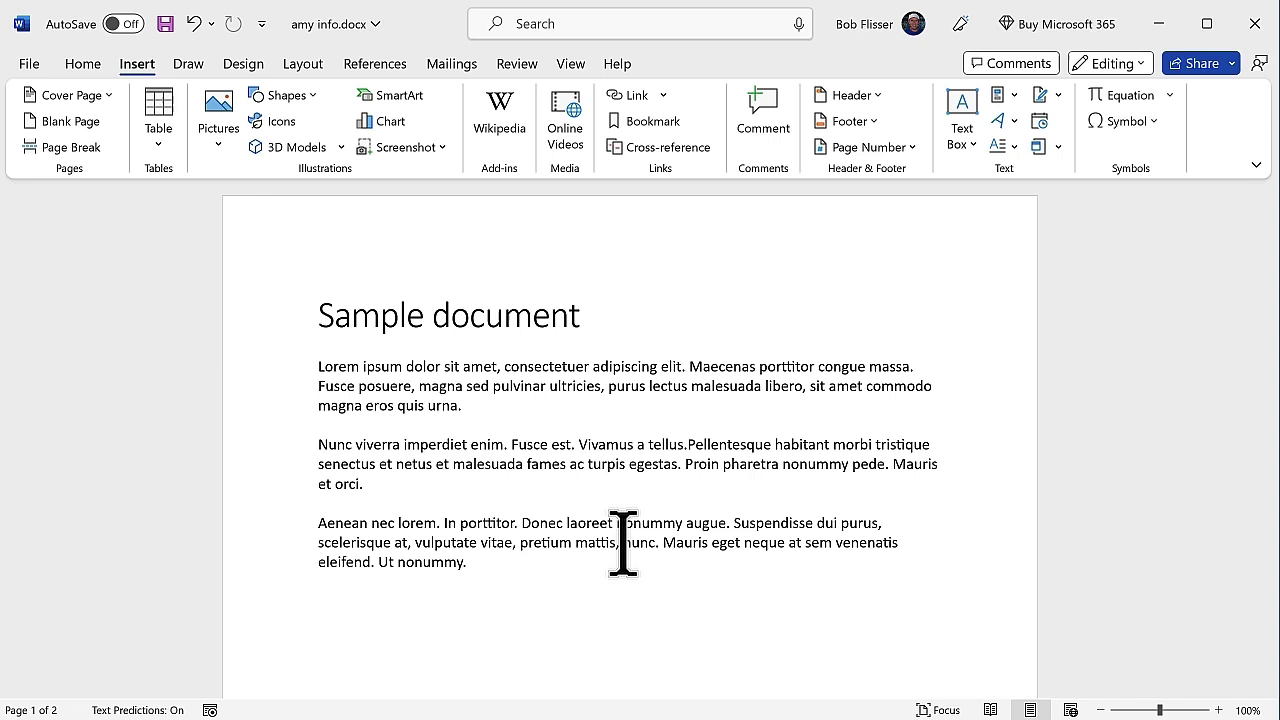
{"action": "left_click", "coordinate": [1158, 24]}
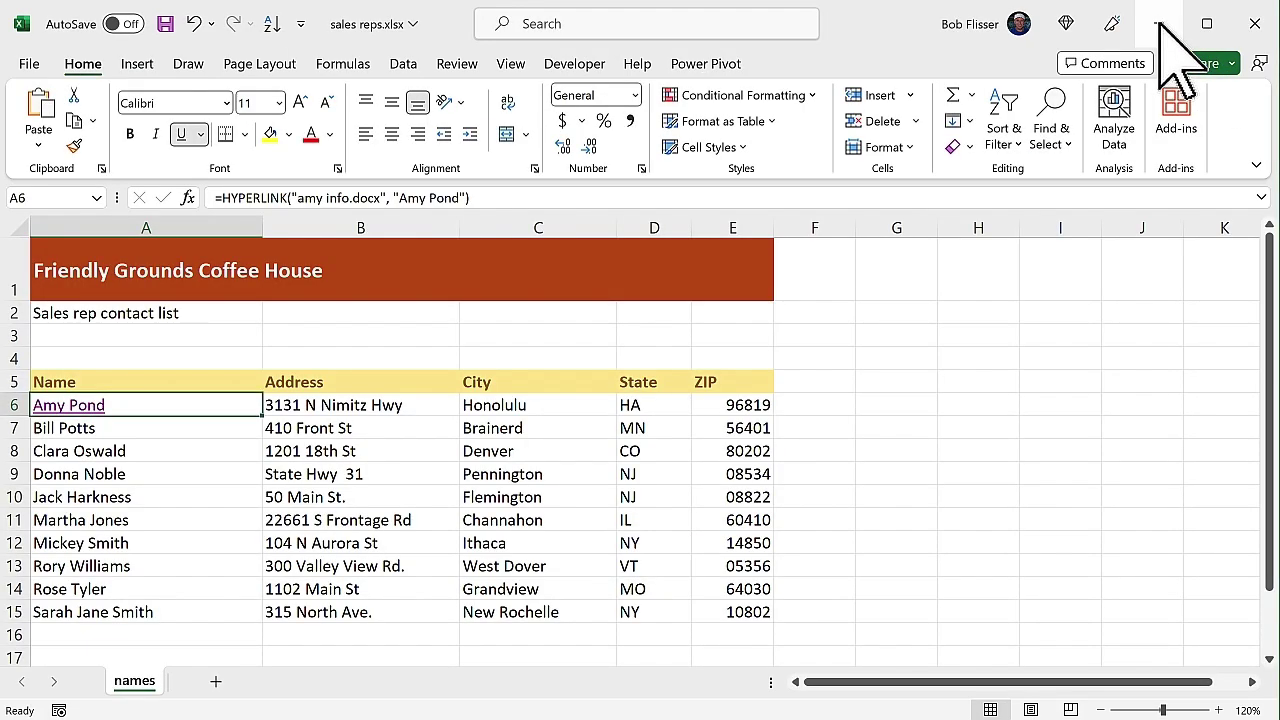
Turn B6 of the names sheet into a HYPERLINK formula targeting the bookmark "[amy info.docx]page2", keeping the street address as friendly name
{"action": "left_click", "coordinate": [381, 405]}
{"action": "key", "text": "F2"}
{"action": "key", "text": "Home"}
{"action": "type", "text": "="}
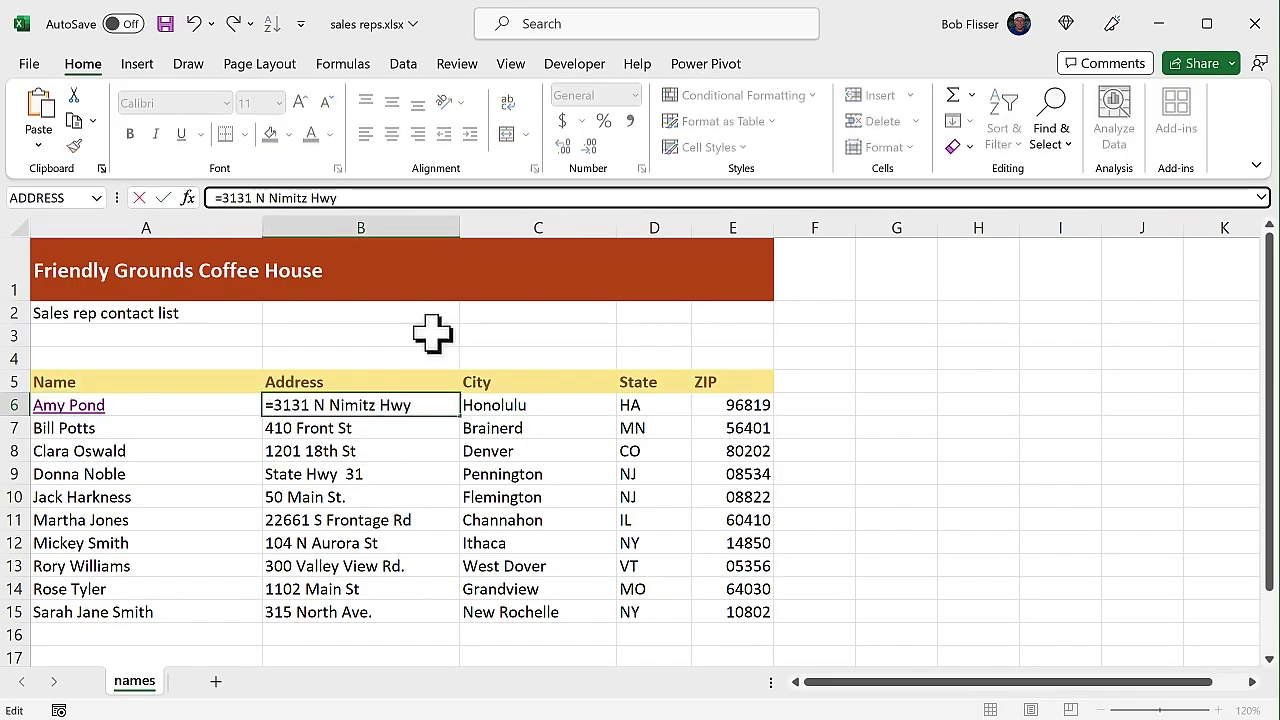
{"action": "type", "text": "hyp"}
{"action": "key", "text": "Tab"}
{"action": "type", "text": "\""}
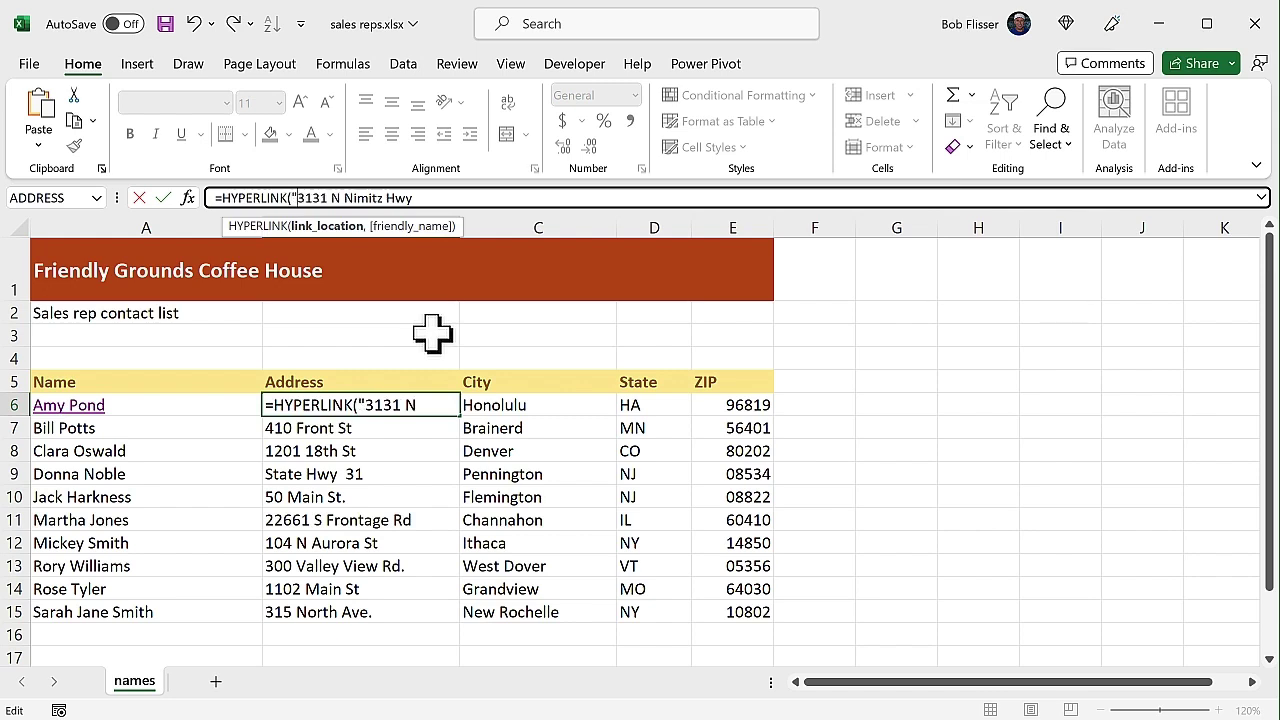
{"action": "type", "text": "["}
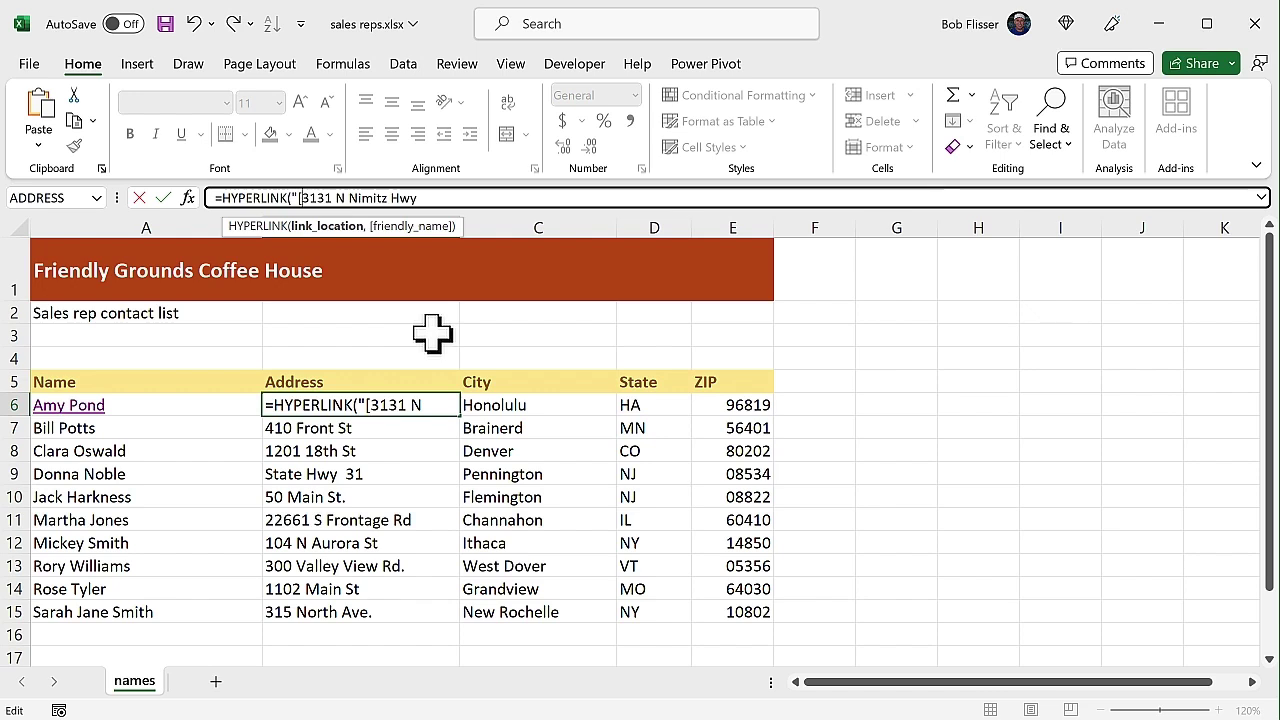
{"action": "type", "text": "amy info.docx]page2\","}
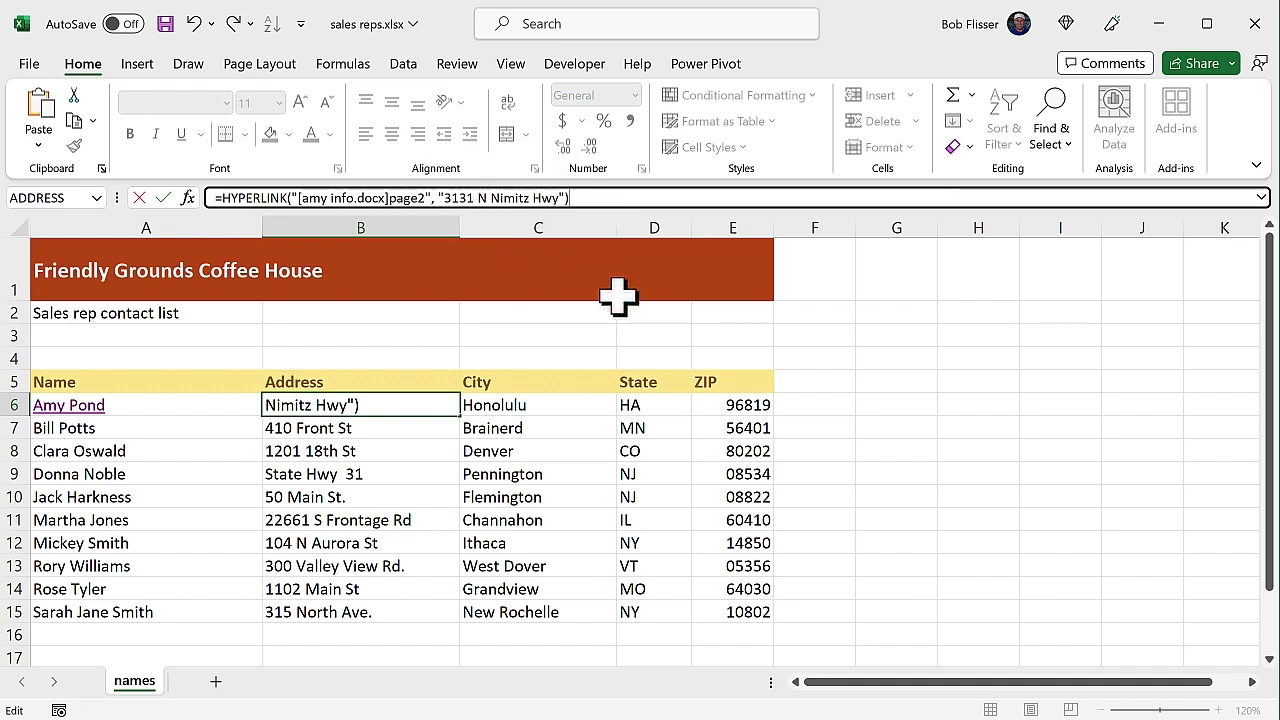
{"action": "key", "text": "Return"}
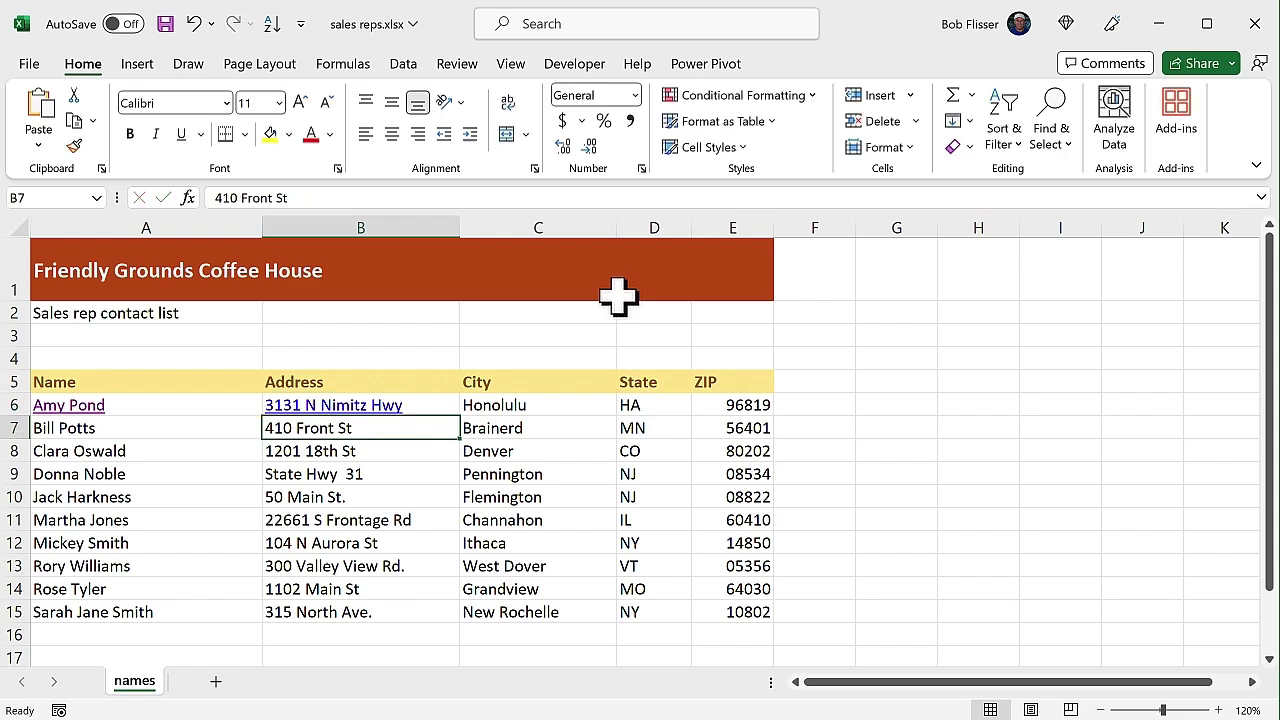
Test the address link in B6 and look through the Word document from its first page to the bookmark on the second page
{"action": "left_click", "coordinate": [395, 408]}
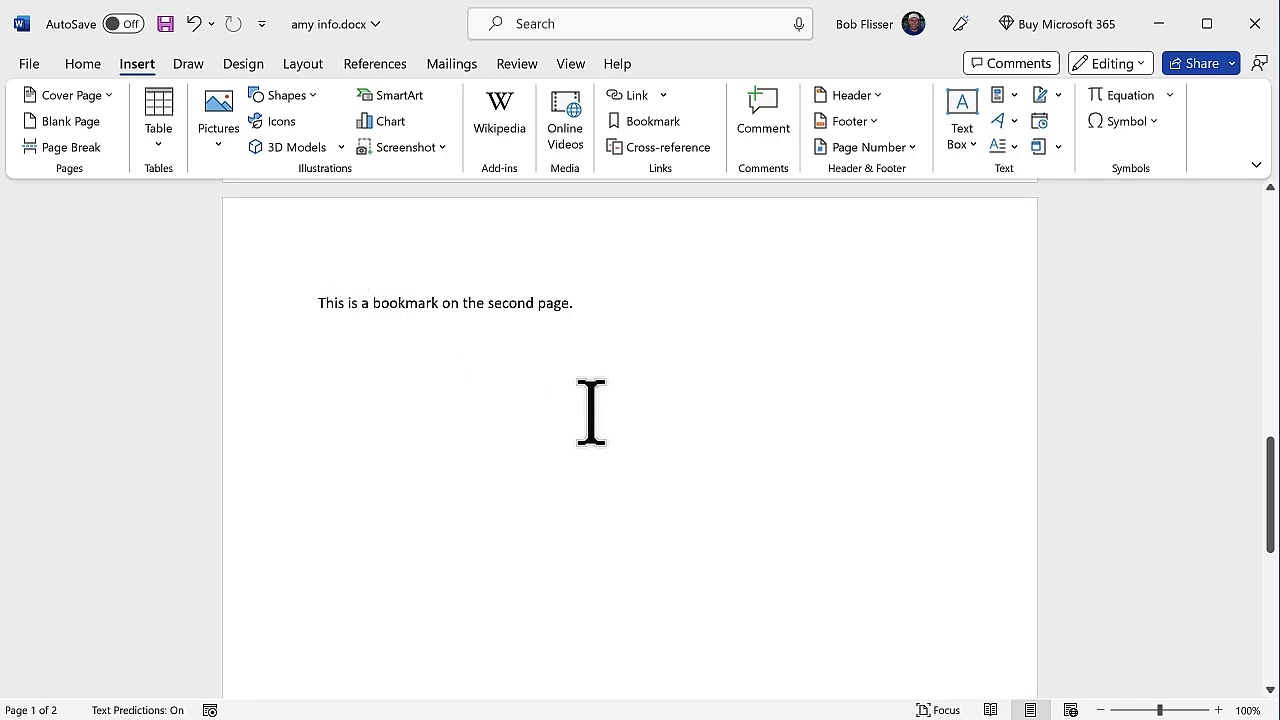
{"action": "scroll", "coordinate": [591, 410], "scroll_direction": "up", "scroll_amount": 10}
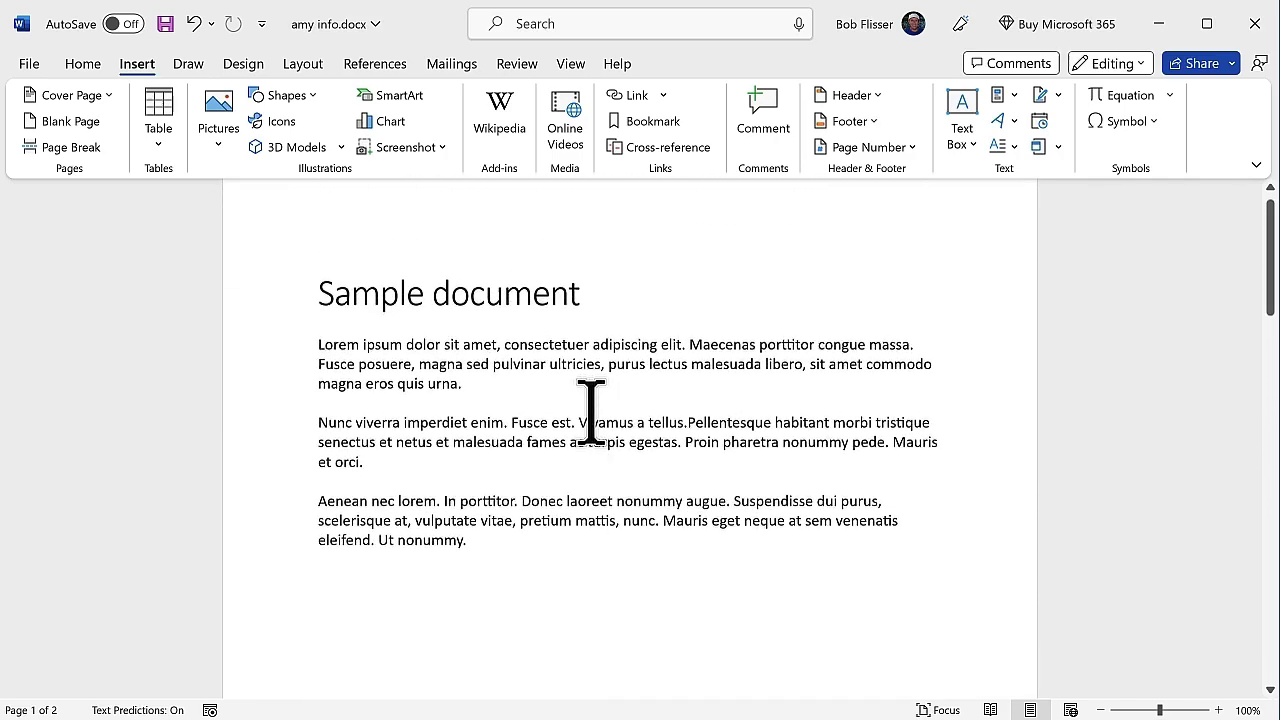
{"action": "scroll", "coordinate": [591, 410], "scroll_direction": "down", "scroll_amount": 5}
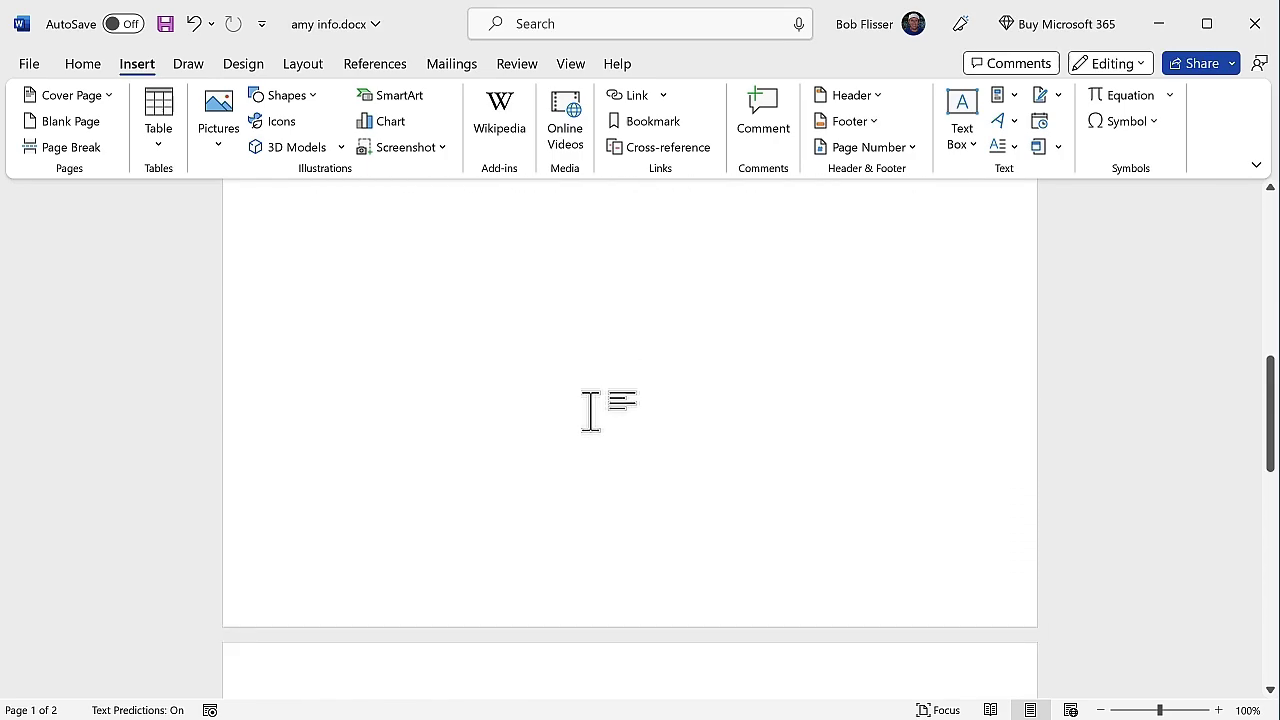
{"action": "scroll", "coordinate": [591, 410], "scroll_direction": "down", "scroll_amount": 8}
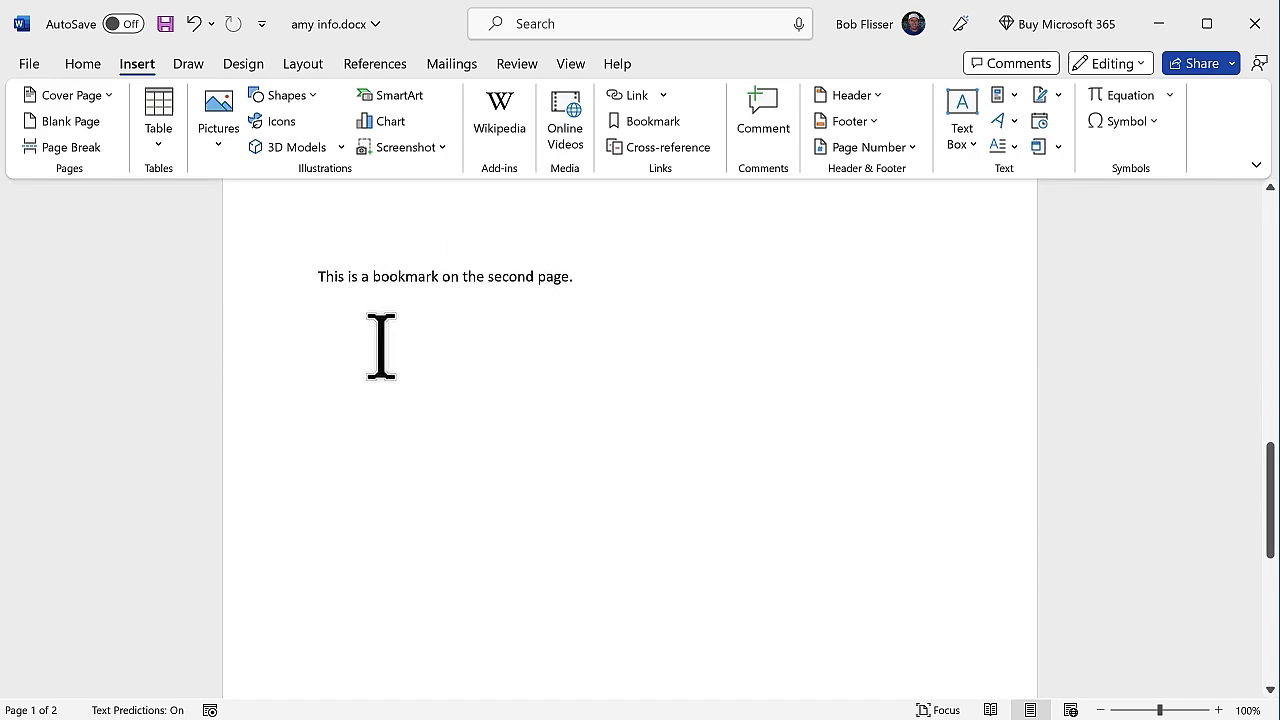